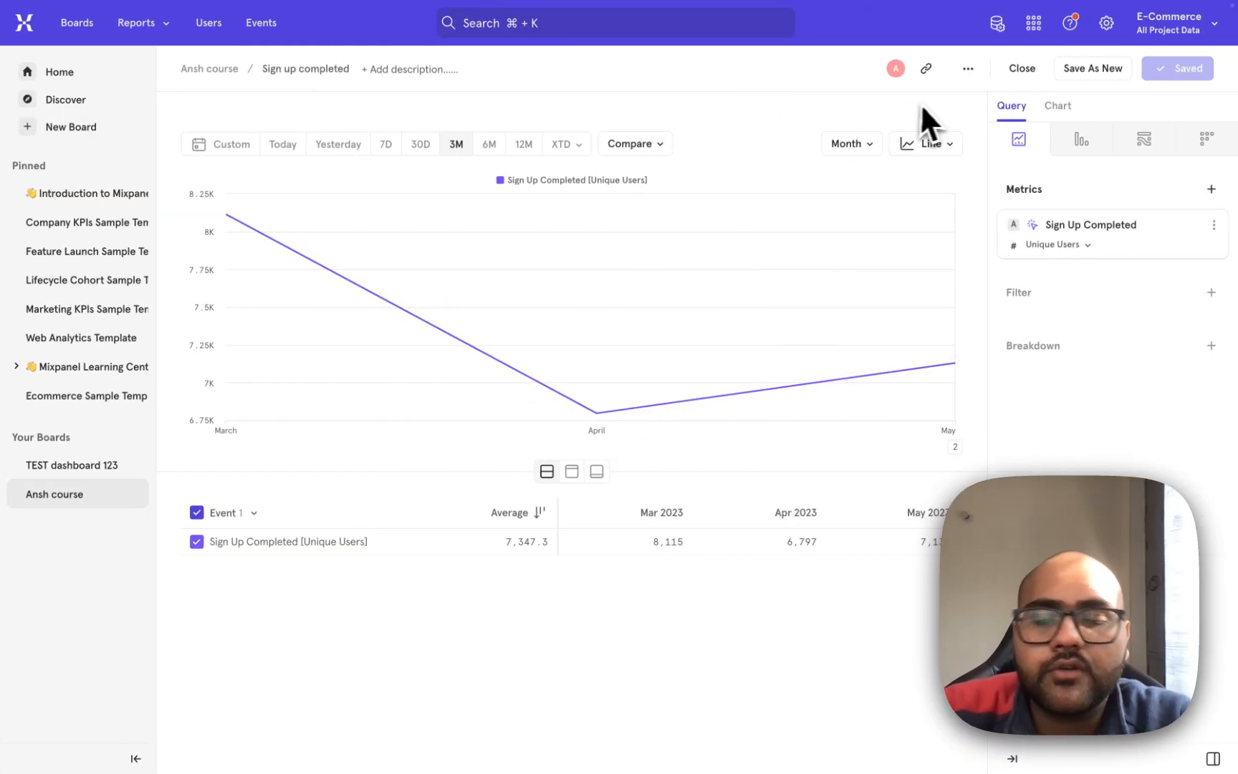
Start creating a custom alert for the Sign up completed report
{"action": "left_click", "coordinate": [968, 68]}
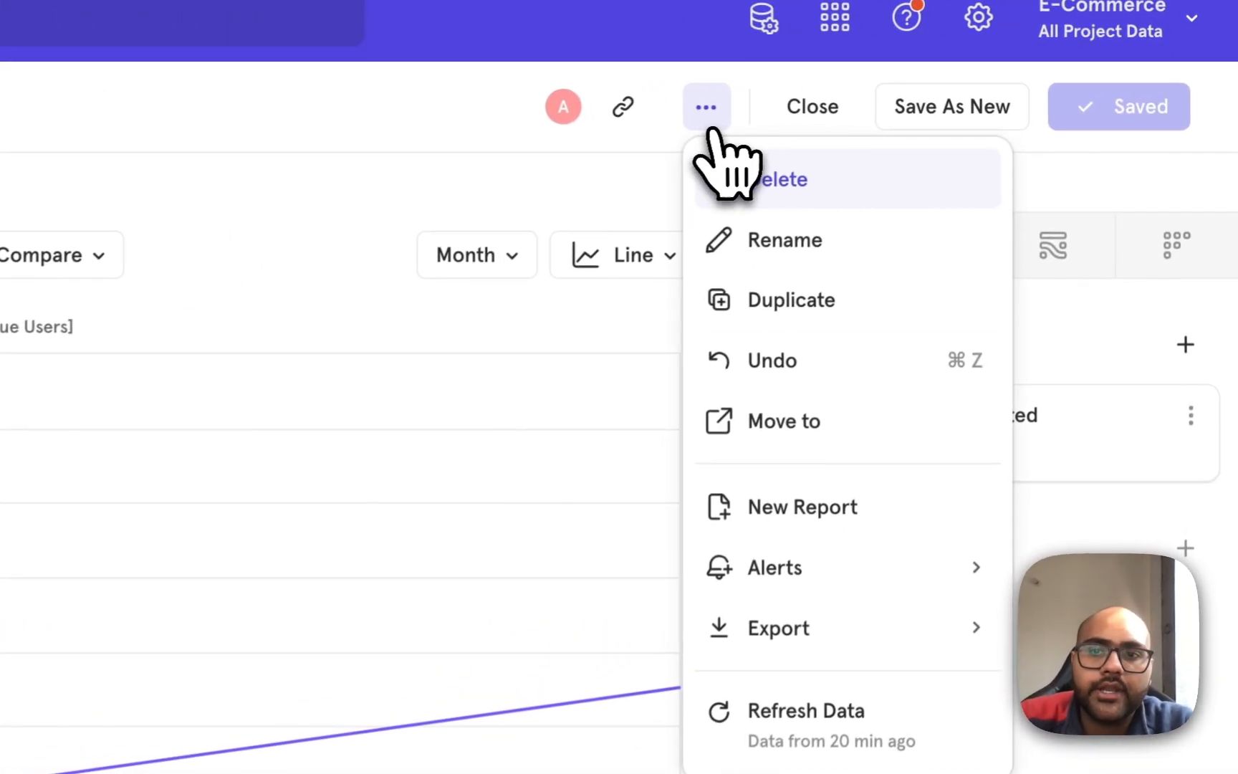
{"action": "left_click", "coordinate": [992, 573]}
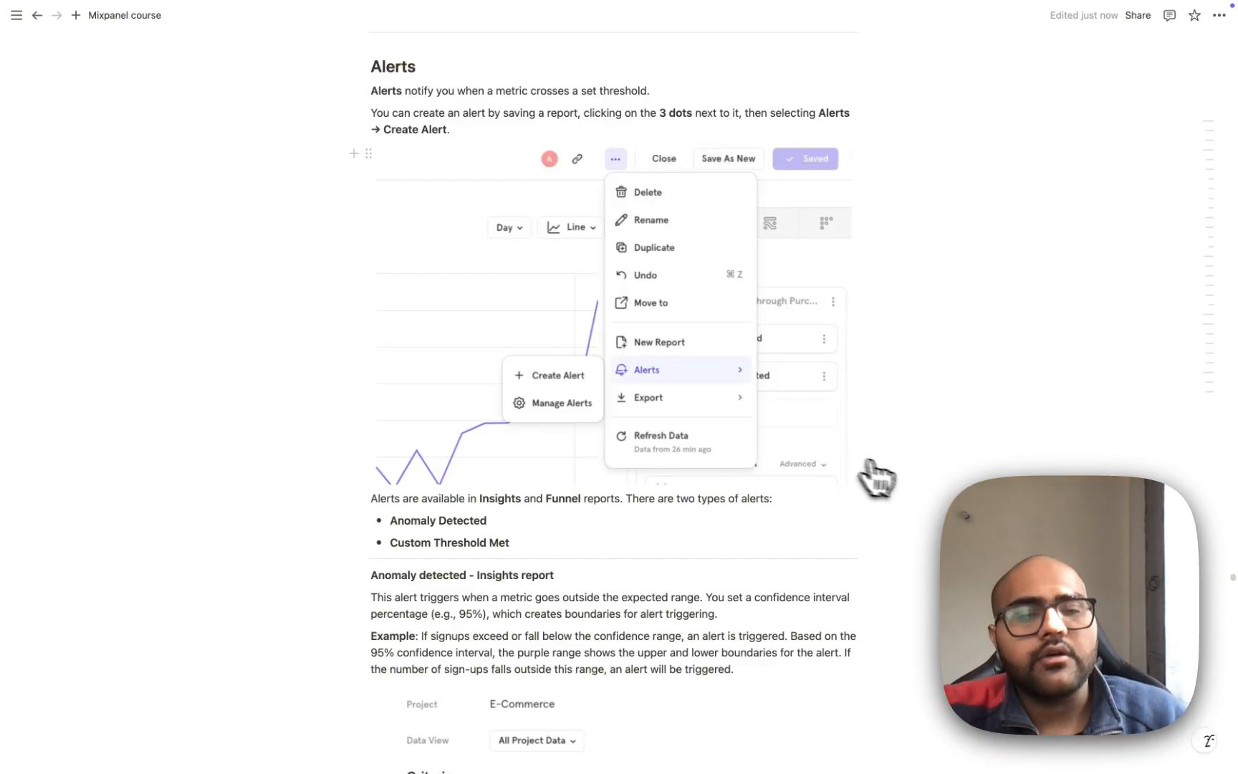
Examine the notes on Insights anomaly-detected alerts in the Mixpanel course document, enlarging the 95% confidence example image
{"action": "scroll", "coordinate": [939, 491], "scroll_direction": "down", "scroll_amount": 6}
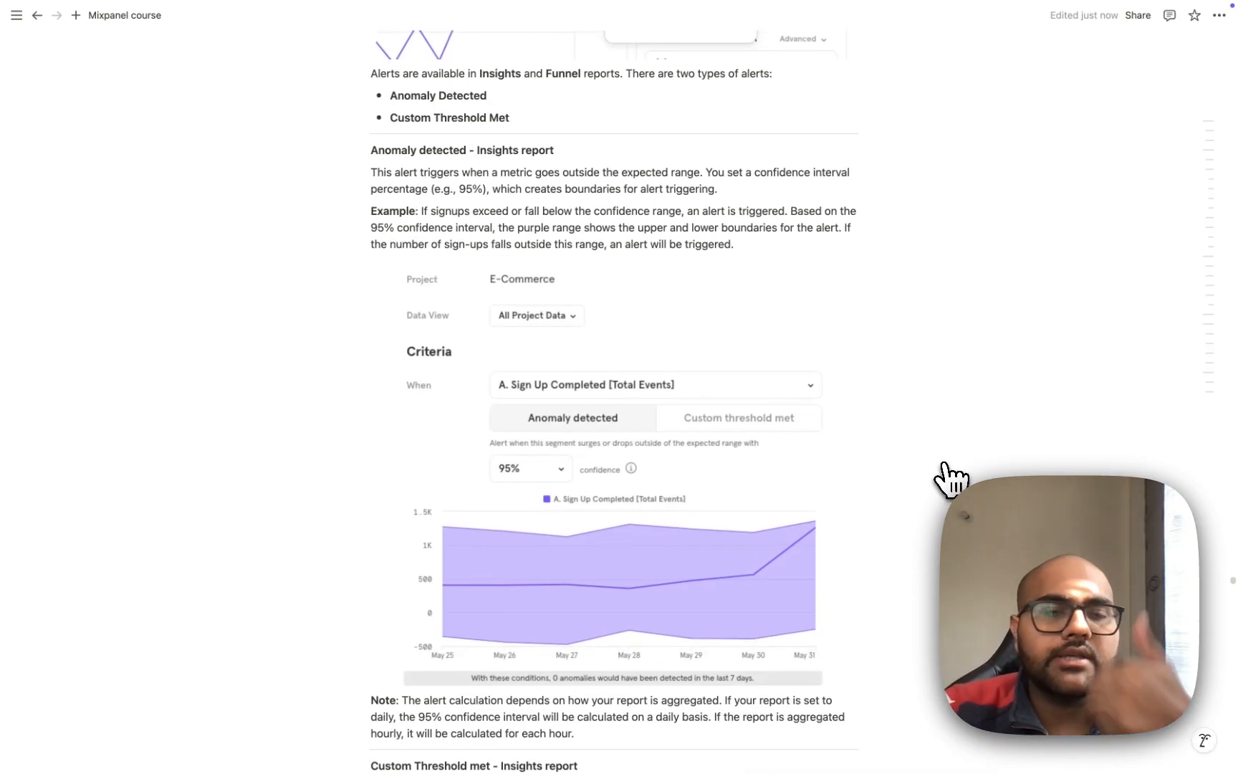
{"action": "scroll", "coordinate": [944, 476], "scroll_direction": "down", "scroll_amount": 1}
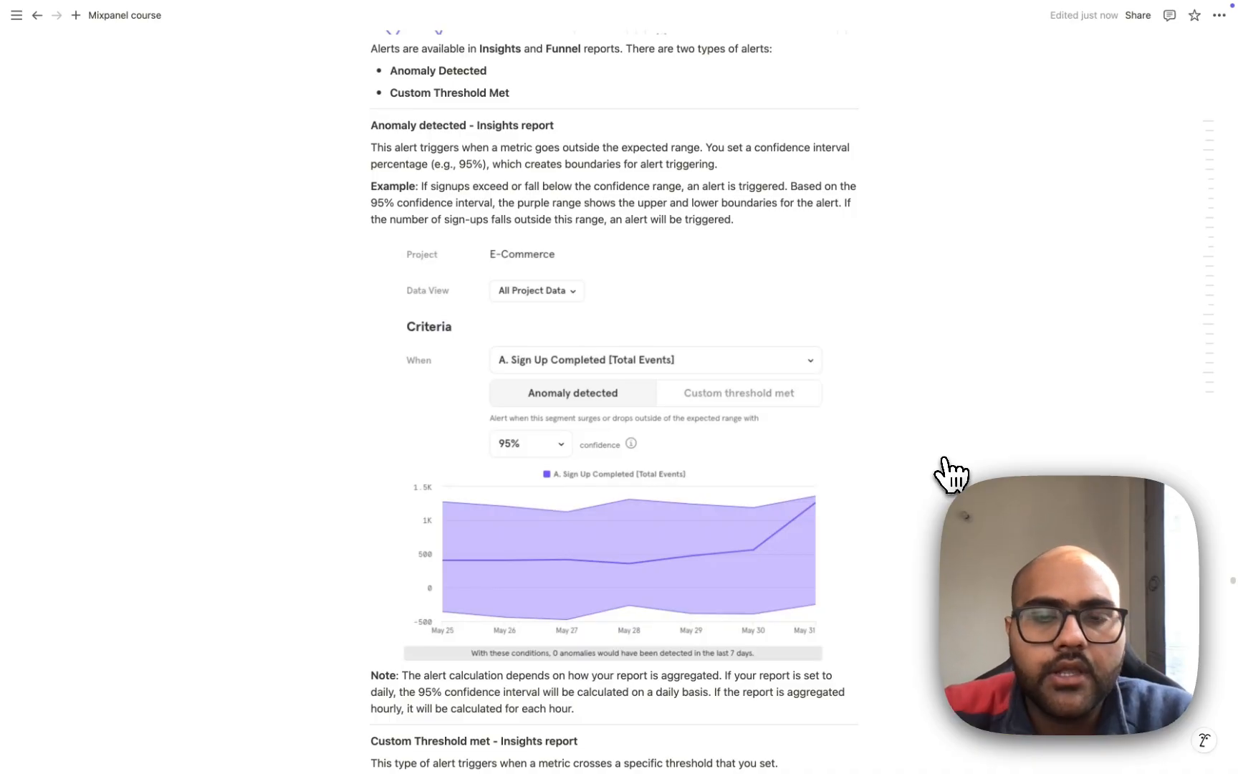
{"action": "key", "text": "super+Tab"}
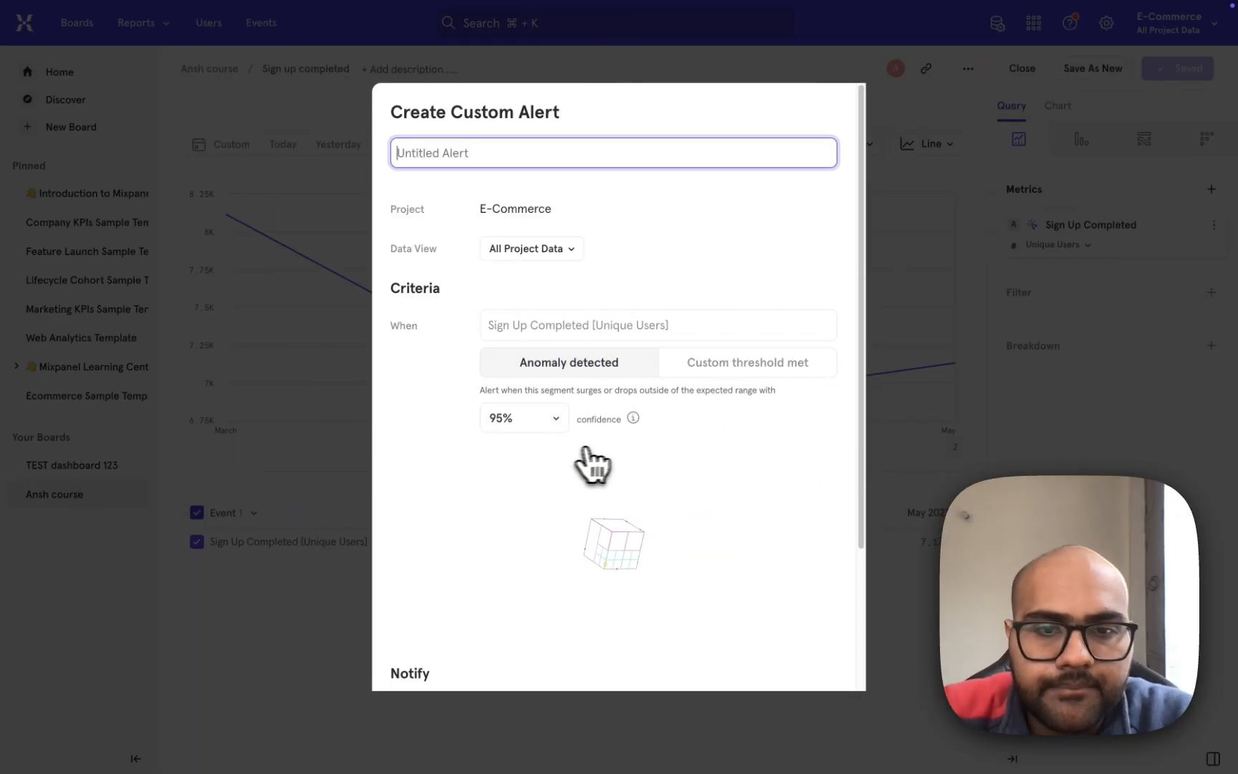
{"action": "key", "text": "super+Tab"}
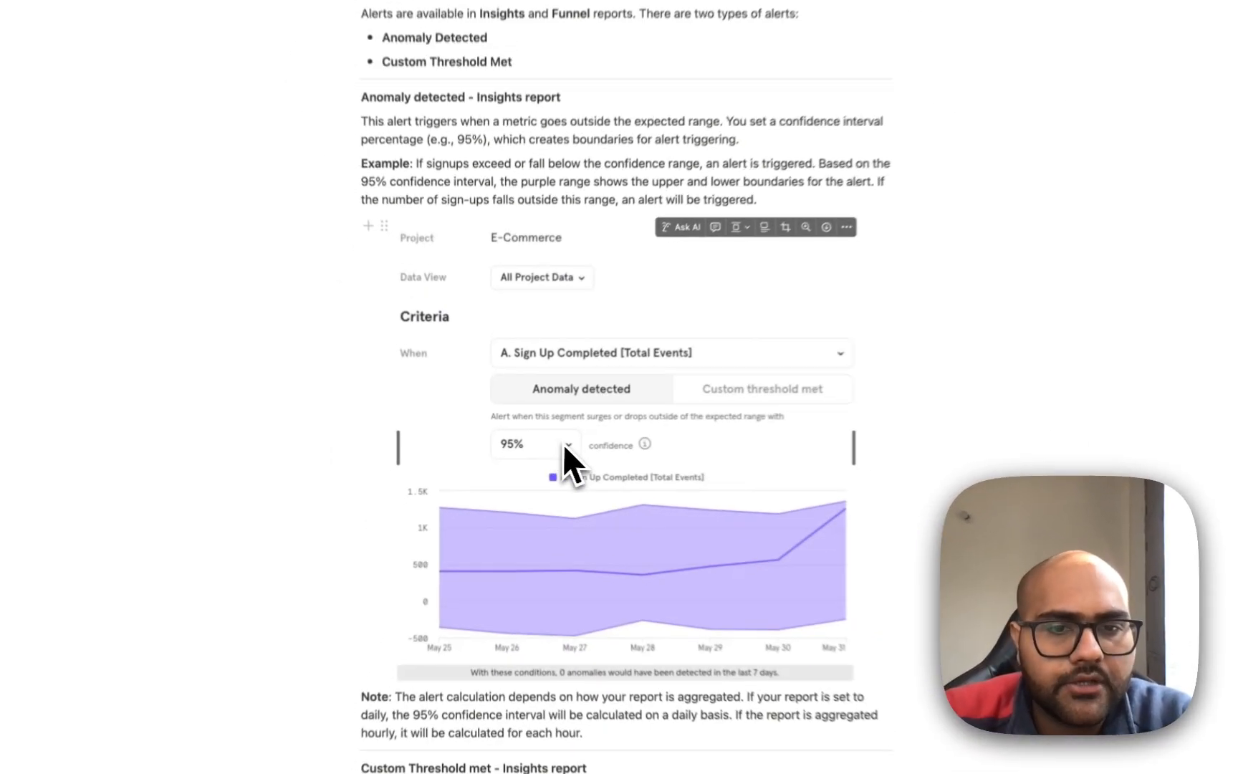
{"action": "left_click", "coordinate": [799, 430]}
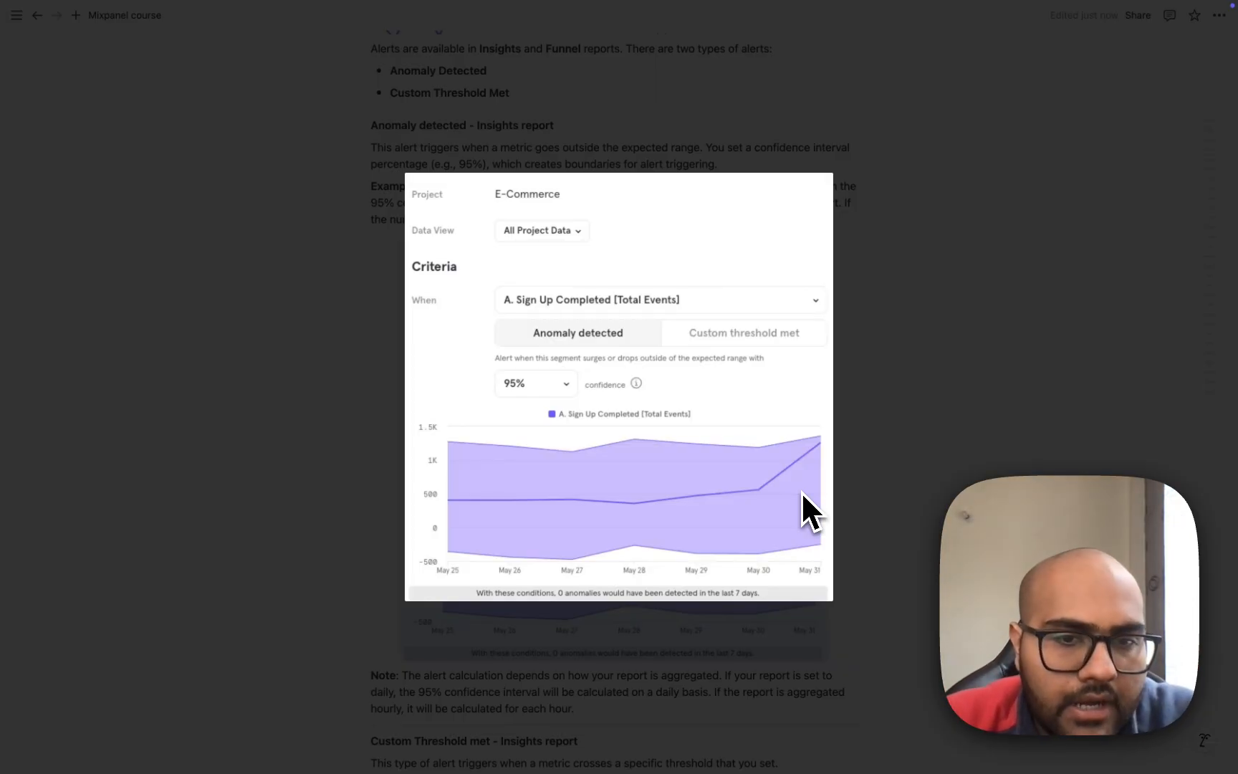
{"action": "left_click", "coordinate": [613, 378]}
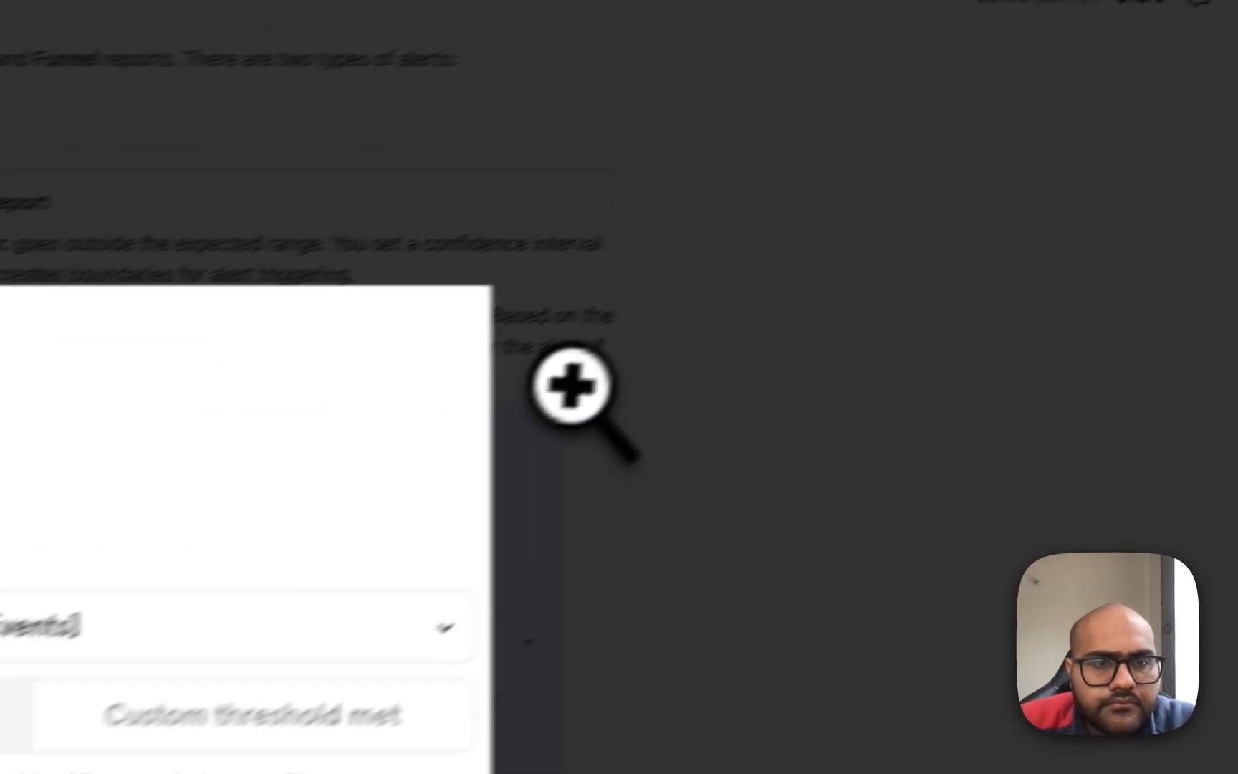
{"action": "left_click", "coordinate": [891, 147]}
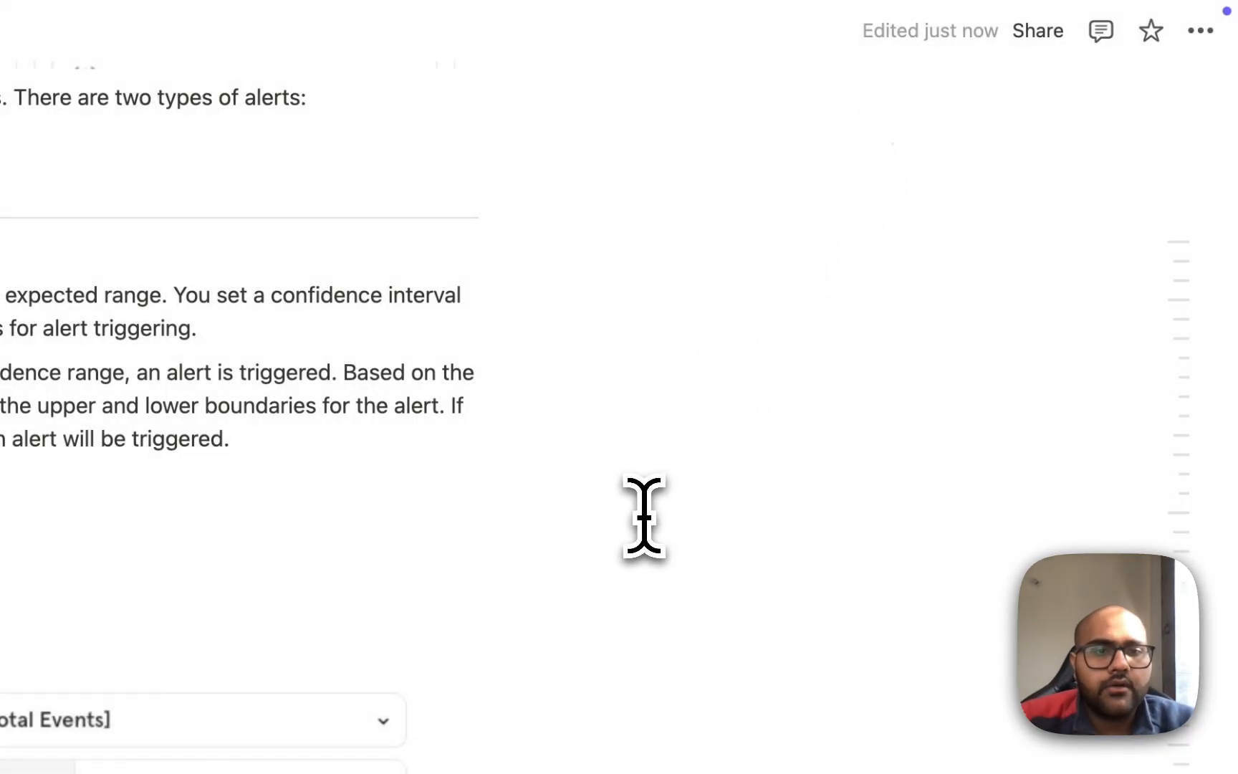
{"action": "scroll", "coordinate": [643, 518], "scroll_direction": "down", "scroll_amount": 4}
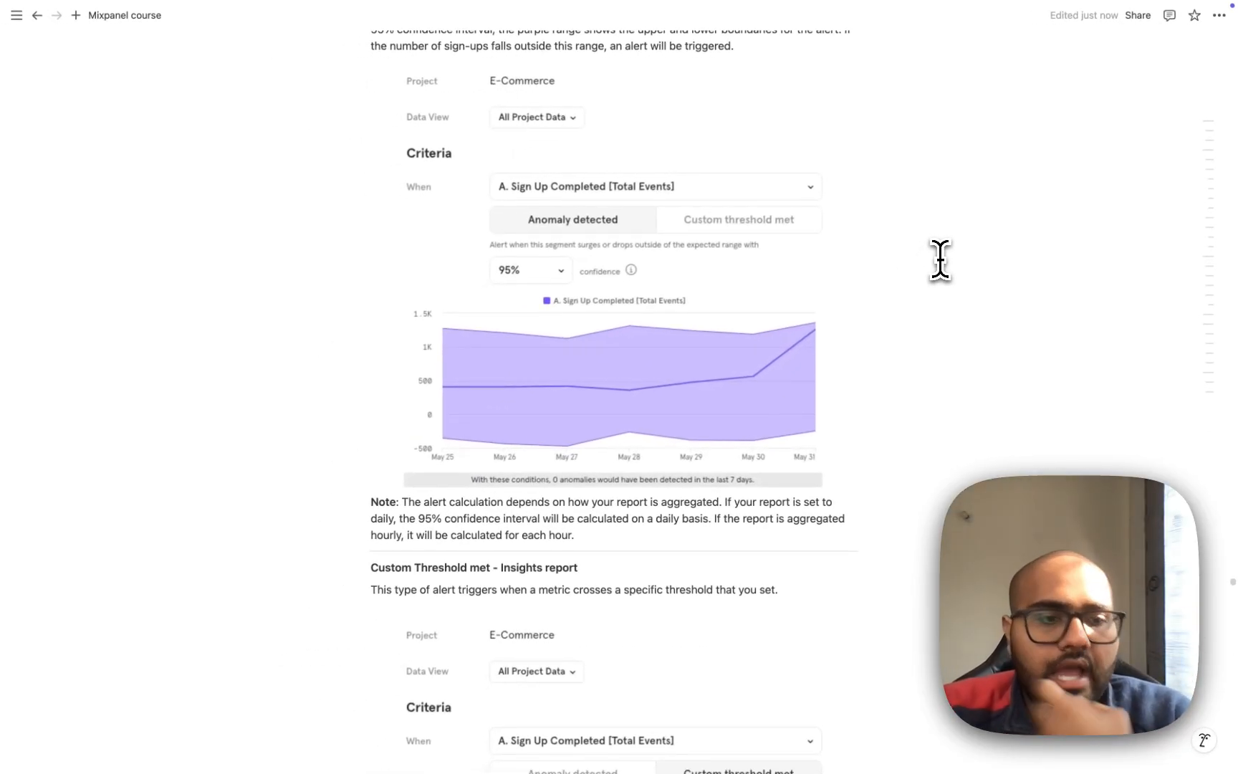
Return to Mixpanel, try another confidence level for the anomaly alert, and discard the alert
{"action": "key", "text": "super+Tab"}
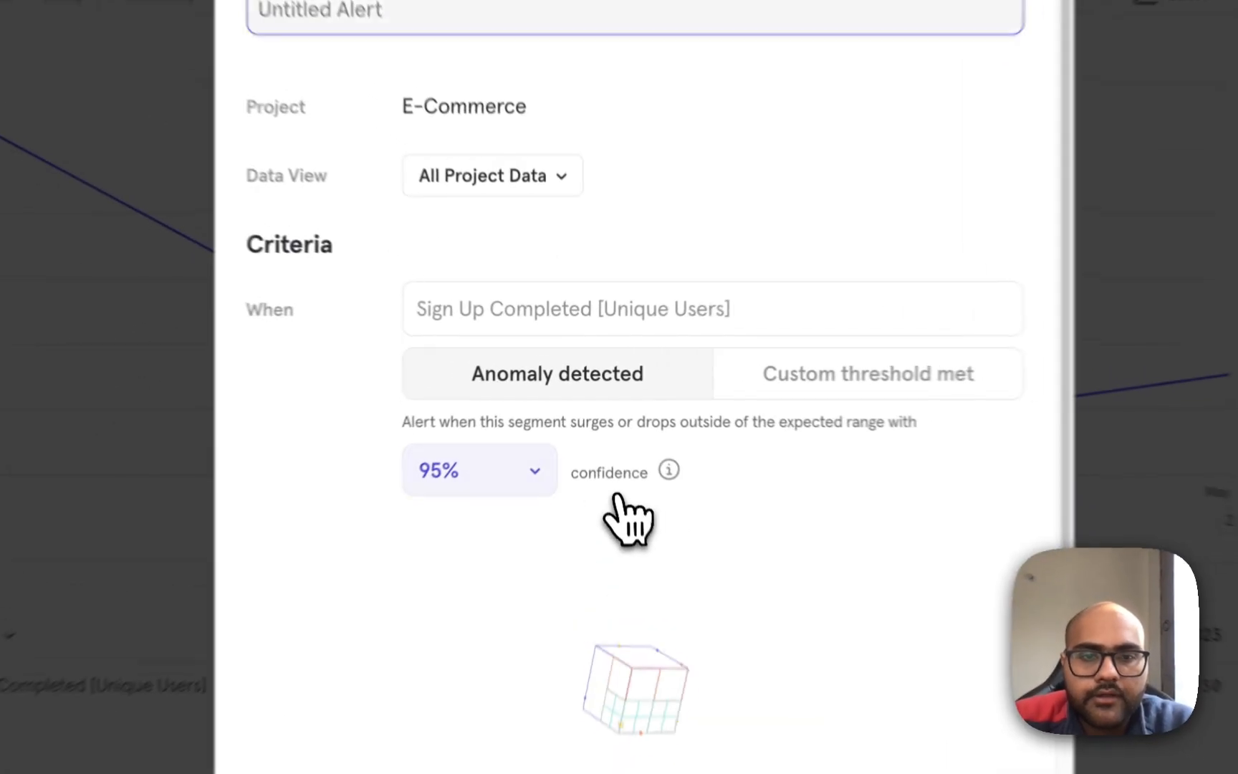
{"action": "left_click", "coordinate": [548, 419]}
{"action": "left_click", "coordinate": [552, 464]}
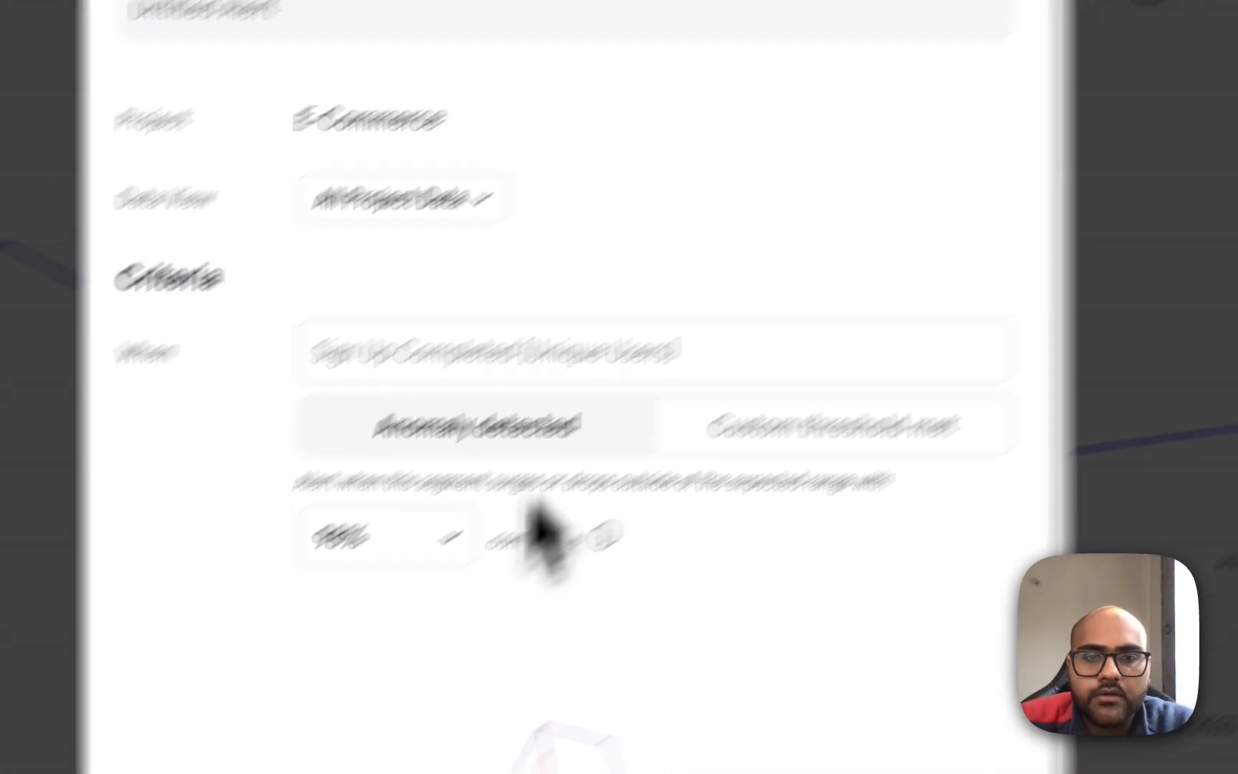
{"action": "key", "text": "Escape"}
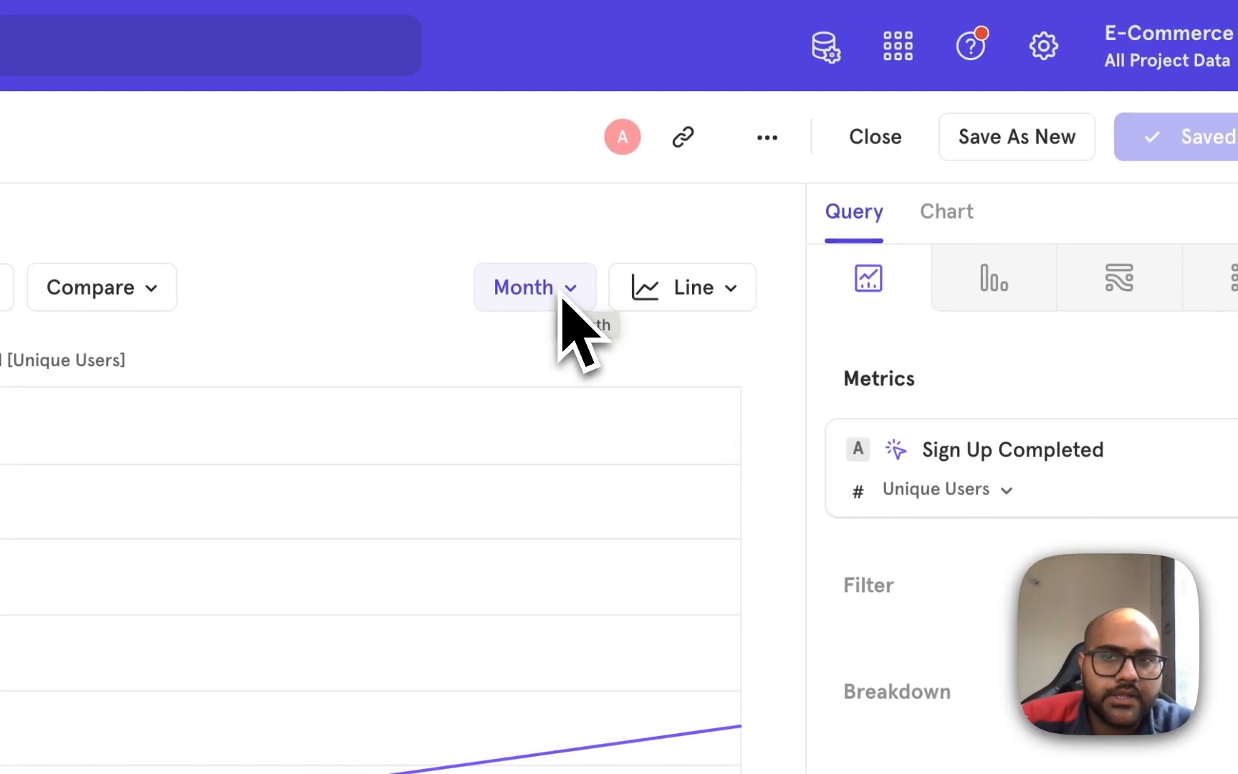
Start the custom alert for the Sign up completed report again
{"action": "left_click", "coordinate": [767, 137]}
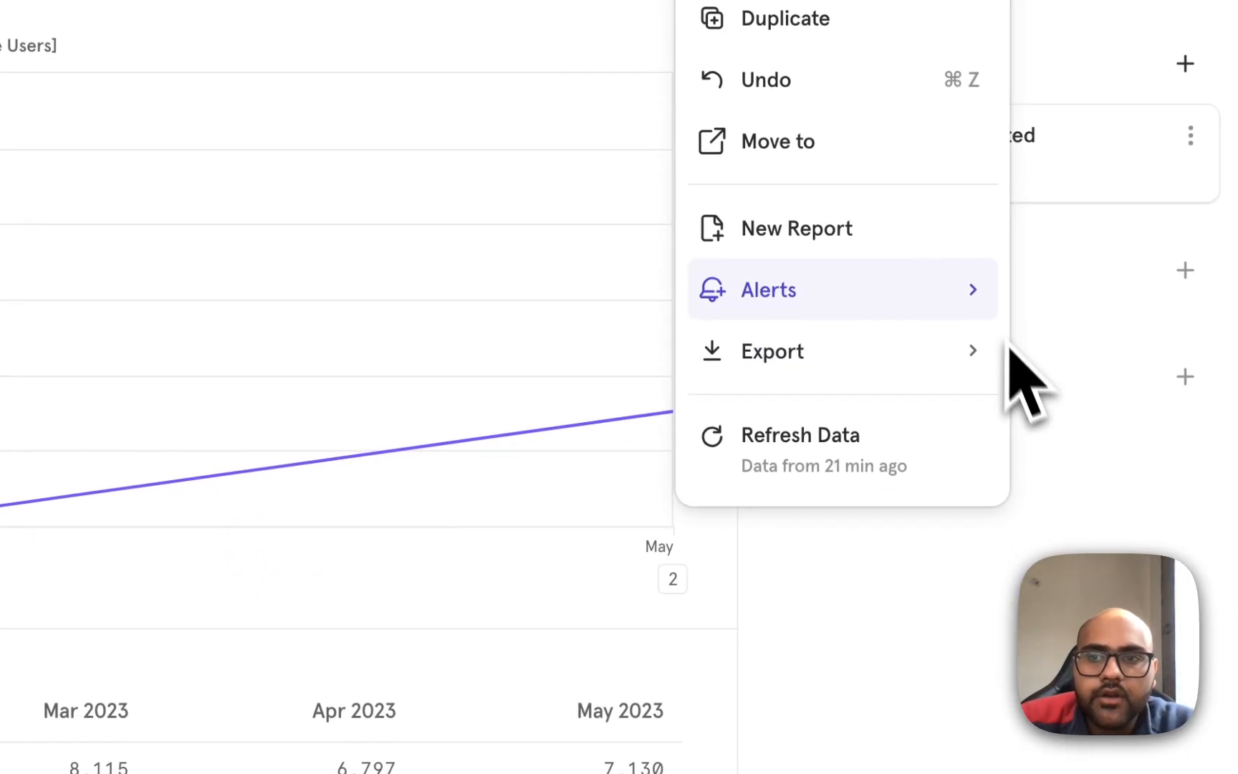
{"action": "mouse_move", "coordinate": [993, 294]}
{"action": "left_click", "coordinate": [1043, 301]}
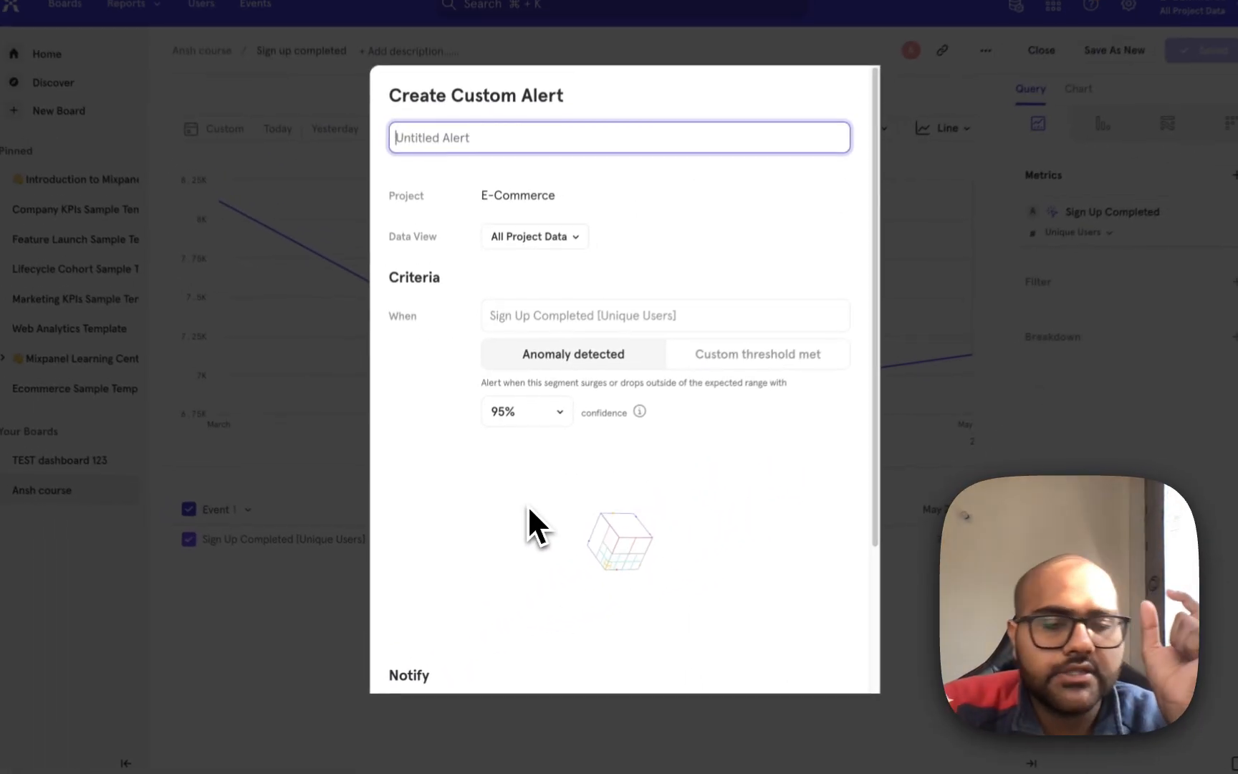
{"action": "key", "text": "ctrl+Left"}
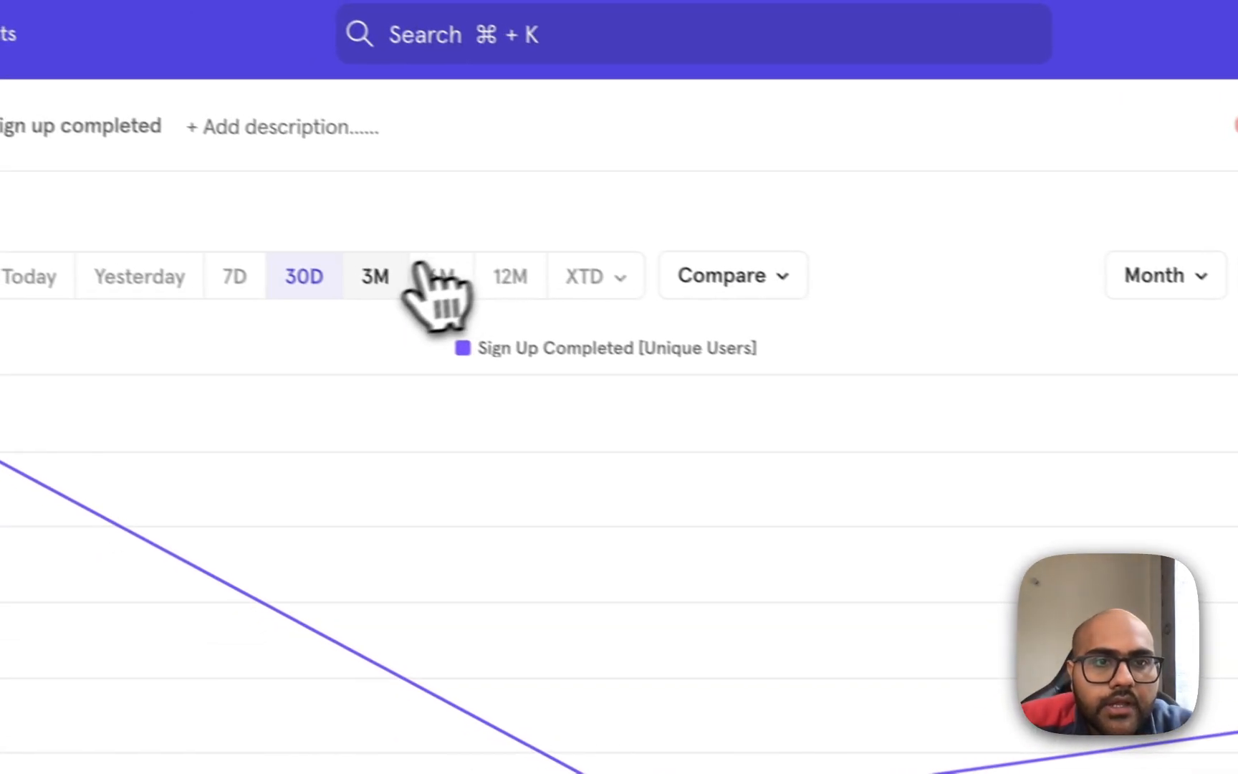
Show the Sign up completed report for the last 30 days by day and save the update across its boards
{"action": "left_click", "coordinate": [995, 144]}
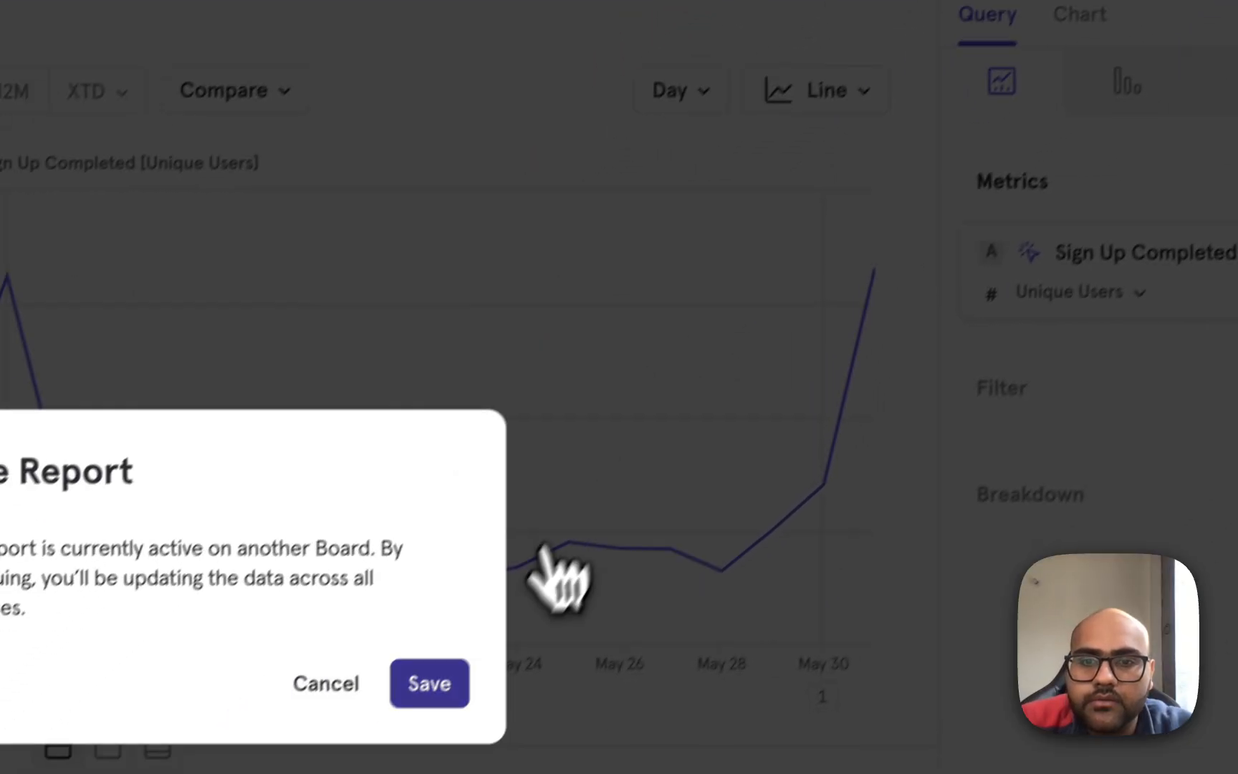
{"action": "left_click", "coordinate": [228, 773]}
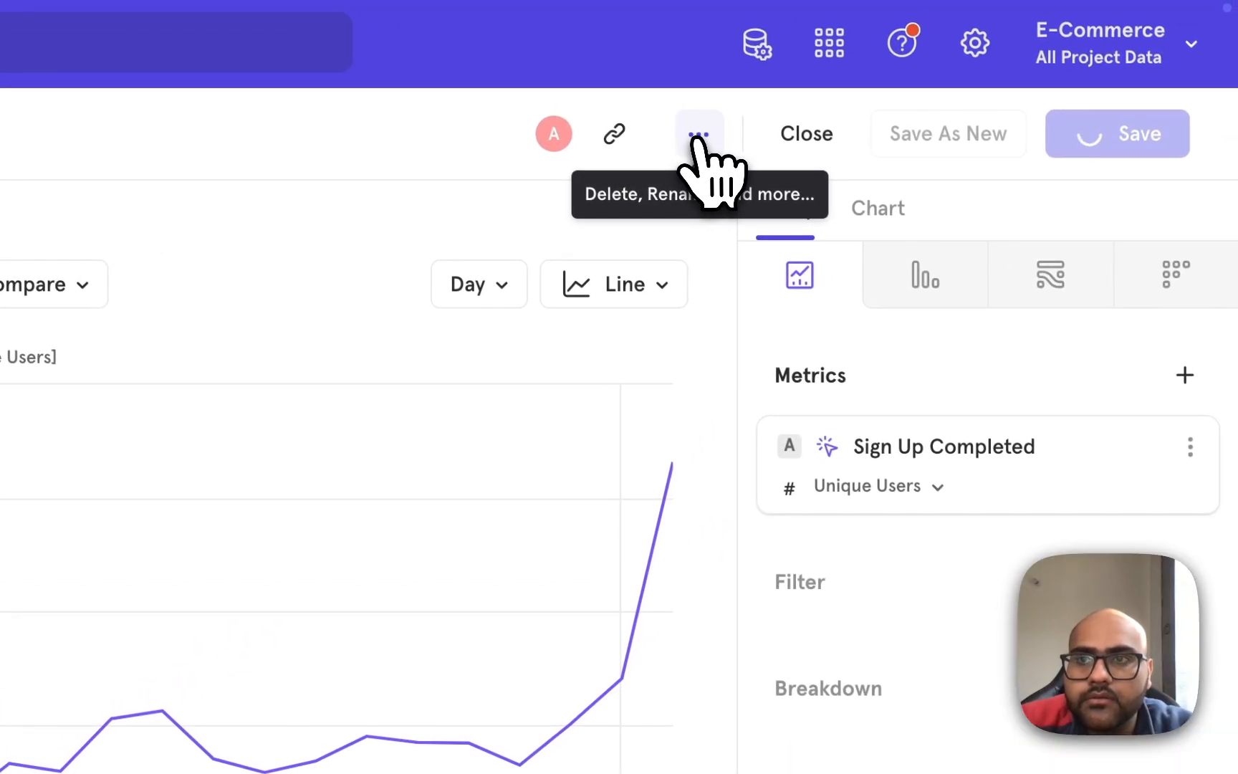
Start a new custom alert for the report and set its anomaly detection confidence to 99%
{"action": "left_click", "coordinate": [697, 137]}
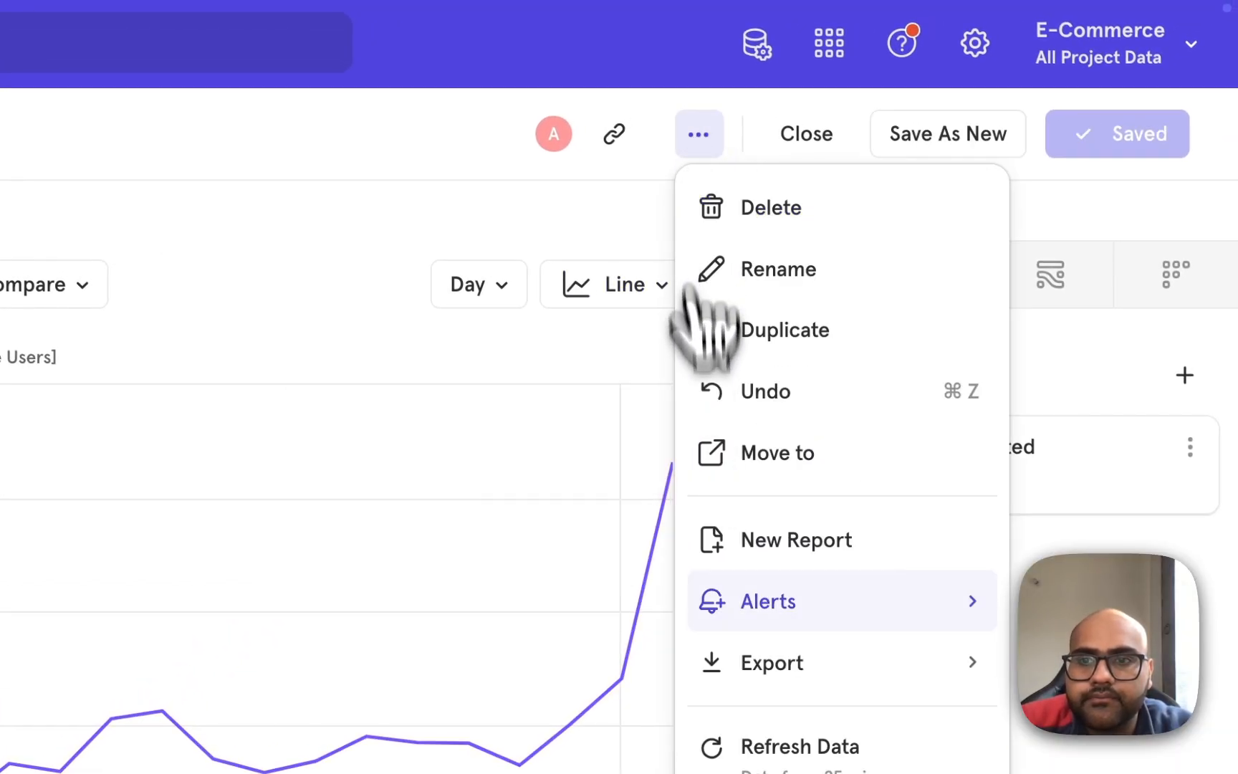
{"action": "left_click", "coordinate": [788, 600]}
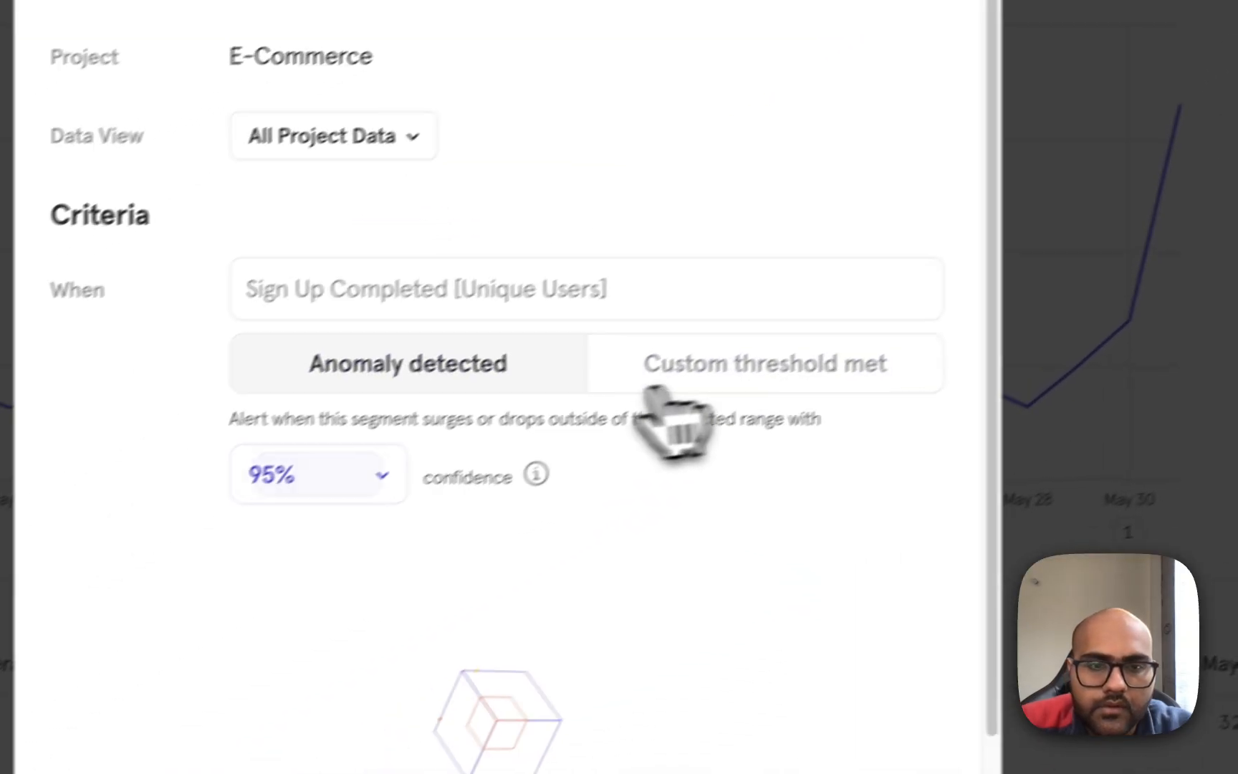
{"action": "left_click", "coordinate": [475, 455]}
{"action": "left_click", "coordinate": [544, 534]}
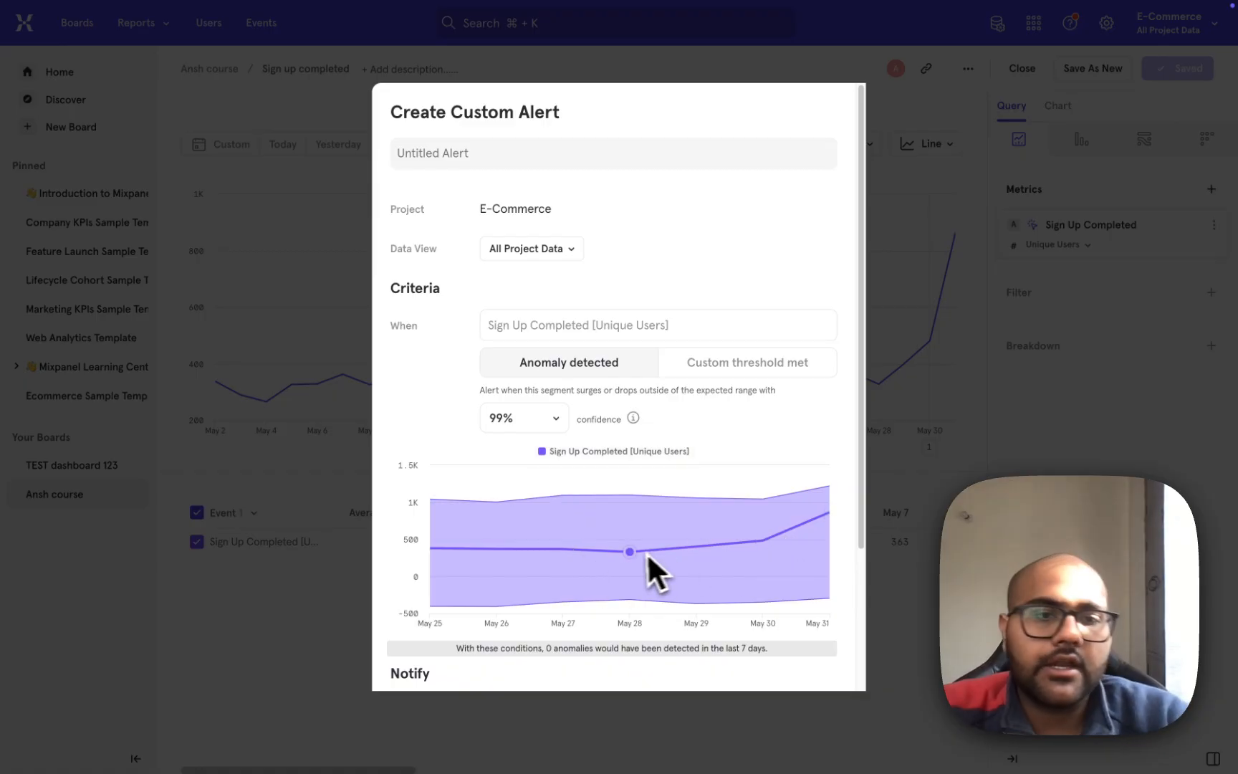
Review the alert's anomaly preview and notification settings, and close the alert without creating it
{"action": "scroll", "coordinate": [606, 557], "scroll_direction": "down", "scroll_amount": 3}
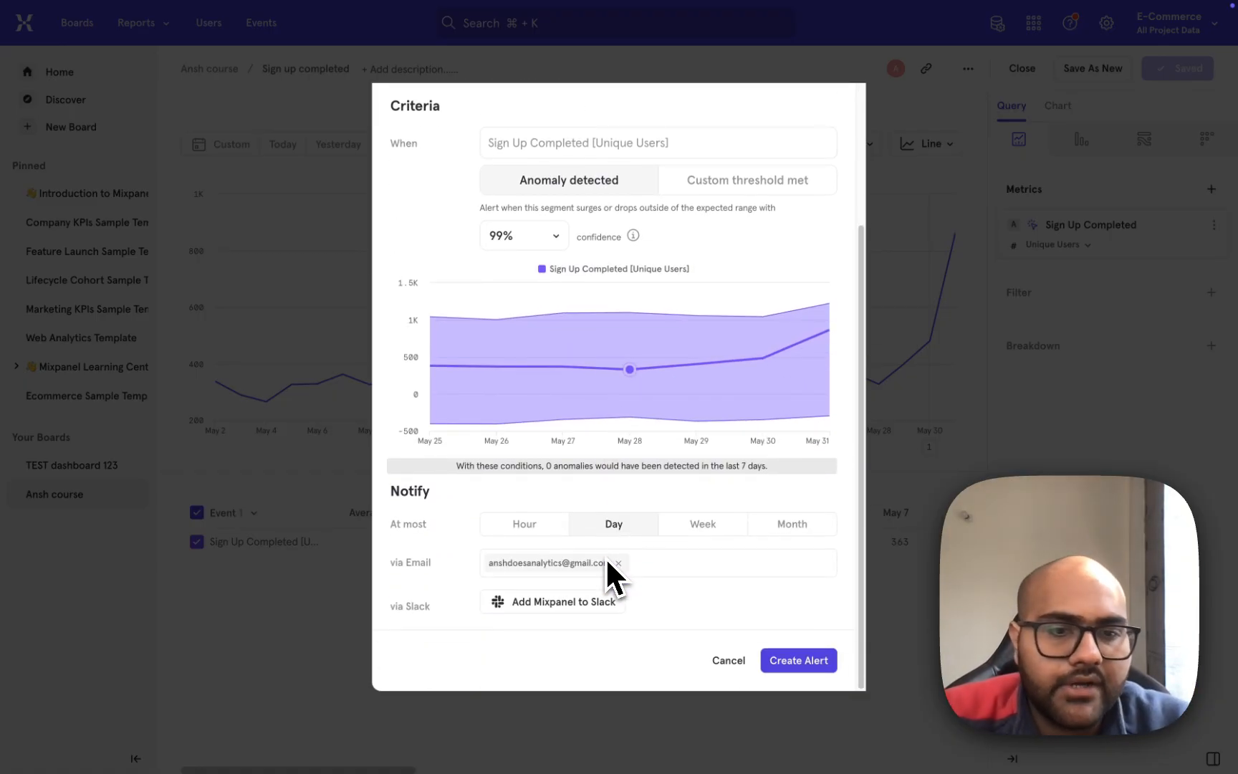
{"action": "scroll", "coordinate": [605, 557], "scroll_direction": "up", "scroll_amount": 3}
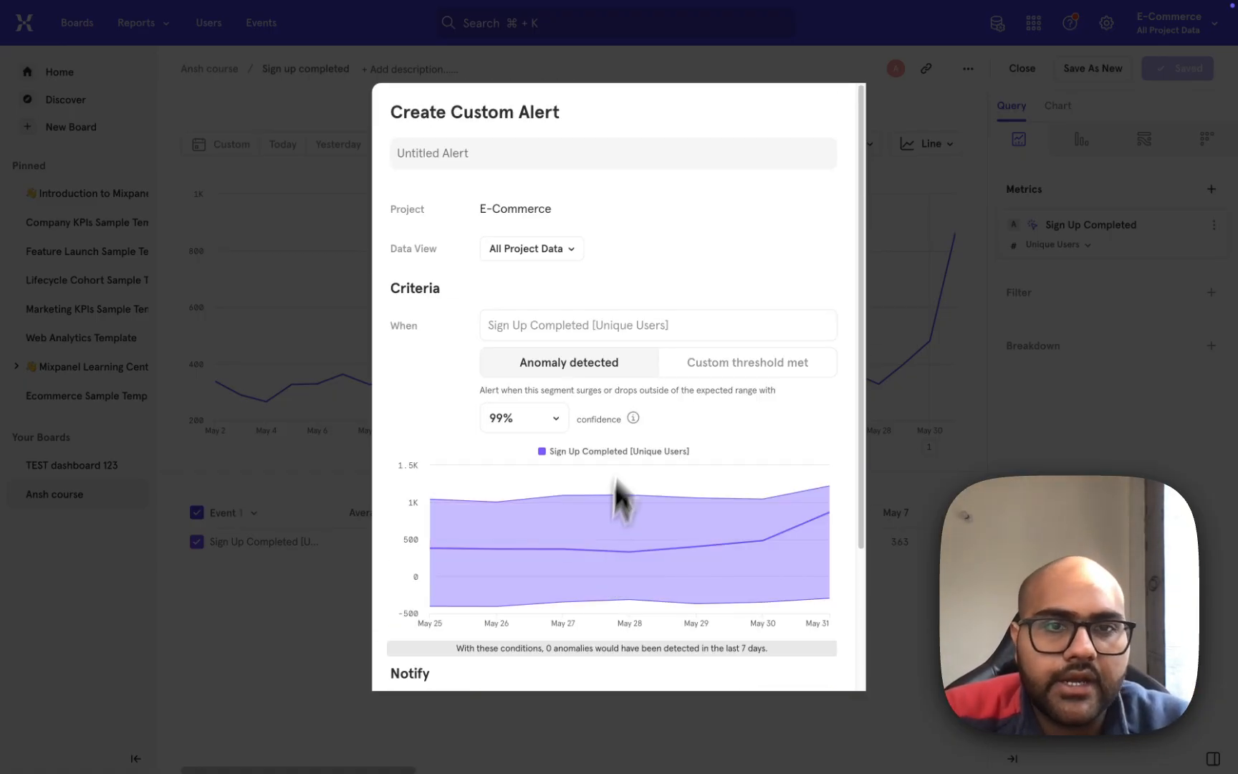
{"action": "left_click", "coordinate": [861, 214]}
Start another custom alert for the report and read the Custom Threshold met section in the course notes
{"action": "left_click", "coordinate": [968, 68]}
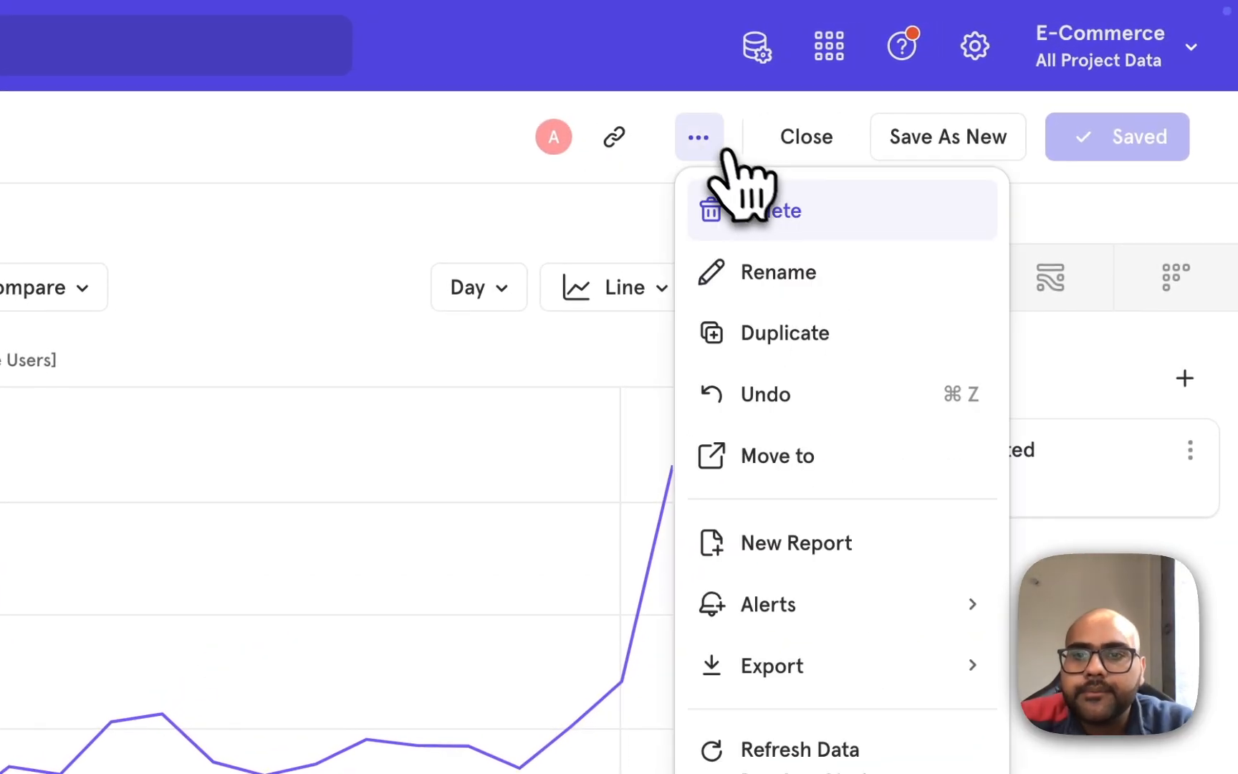
{"action": "mouse_move", "coordinate": [818, 610]}
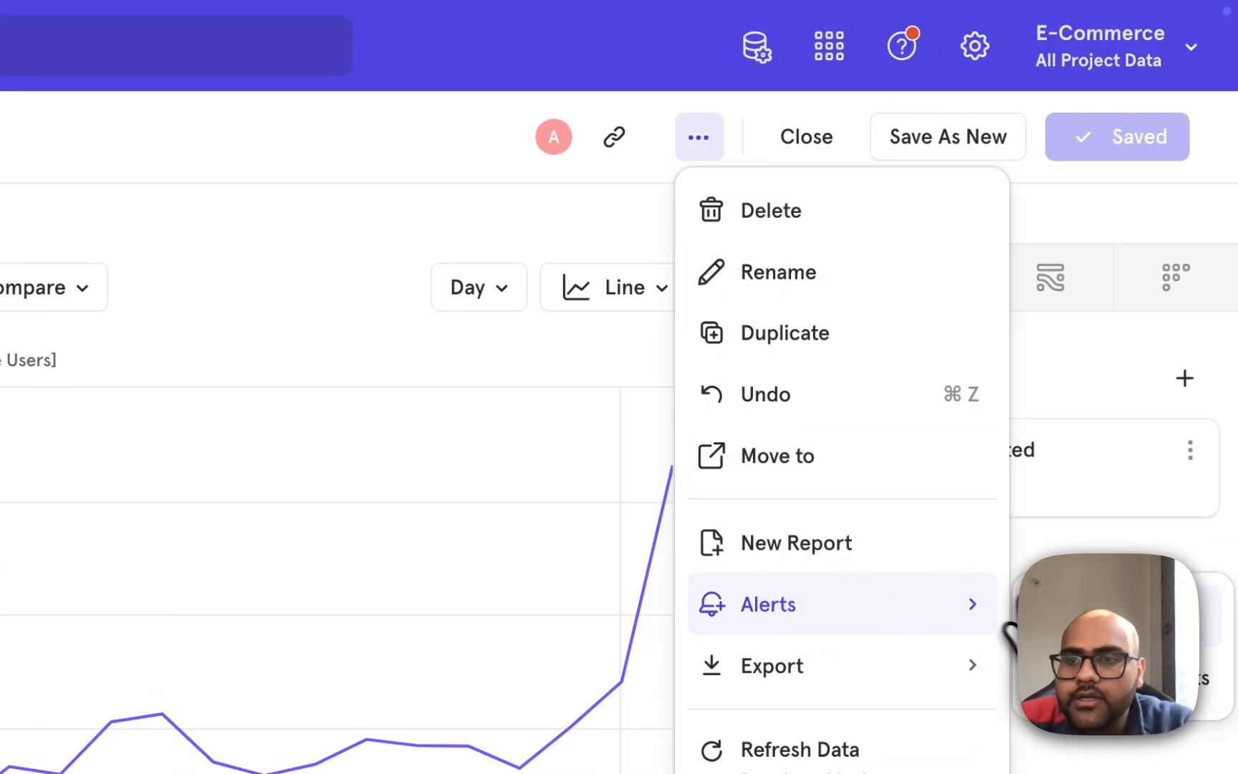
{"action": "left_click", "coordinate": [1032, 616]}
{"action": "left_click", "coordinate": [608, 401]}
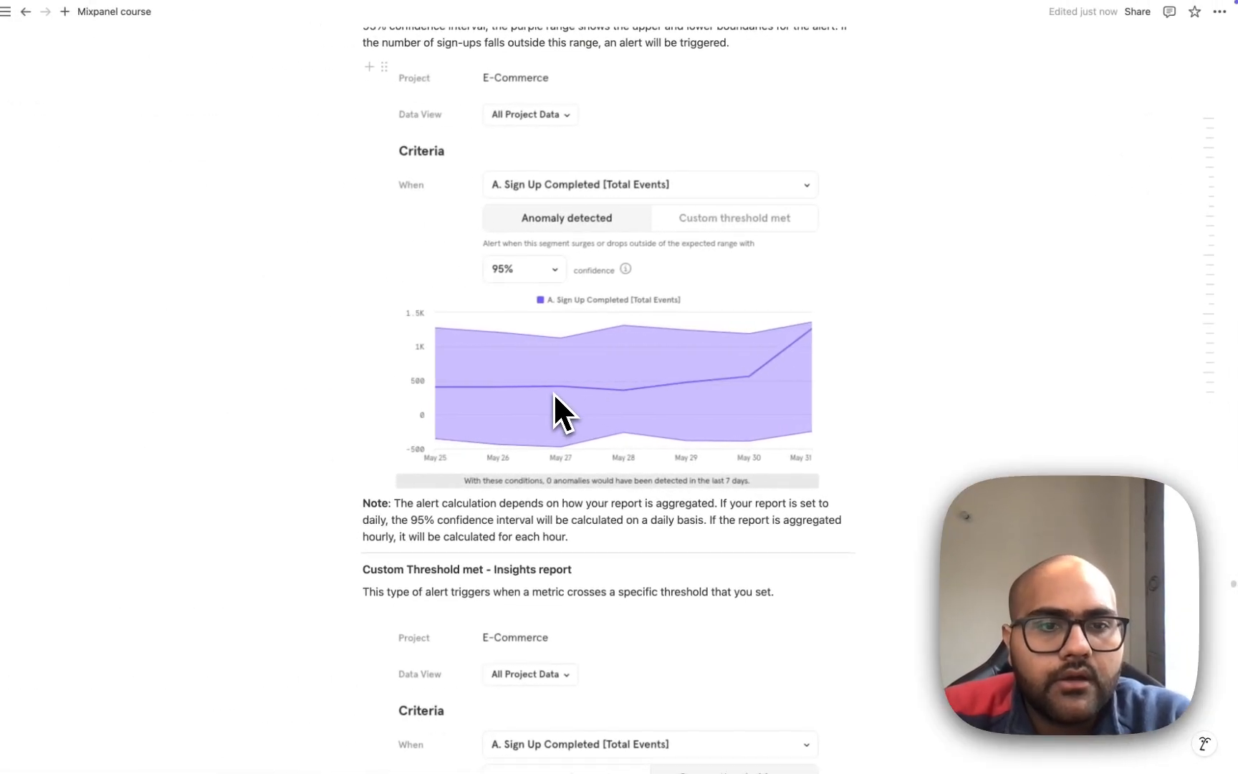
{"action": "scroll", "coordinate": [552, 393], "scroll_direction": "down", "scroll_amount": 3}
{"action": "scroll", "coordinate": [552, 393], "scroll_direction": "down", "scroll_amount": 7}
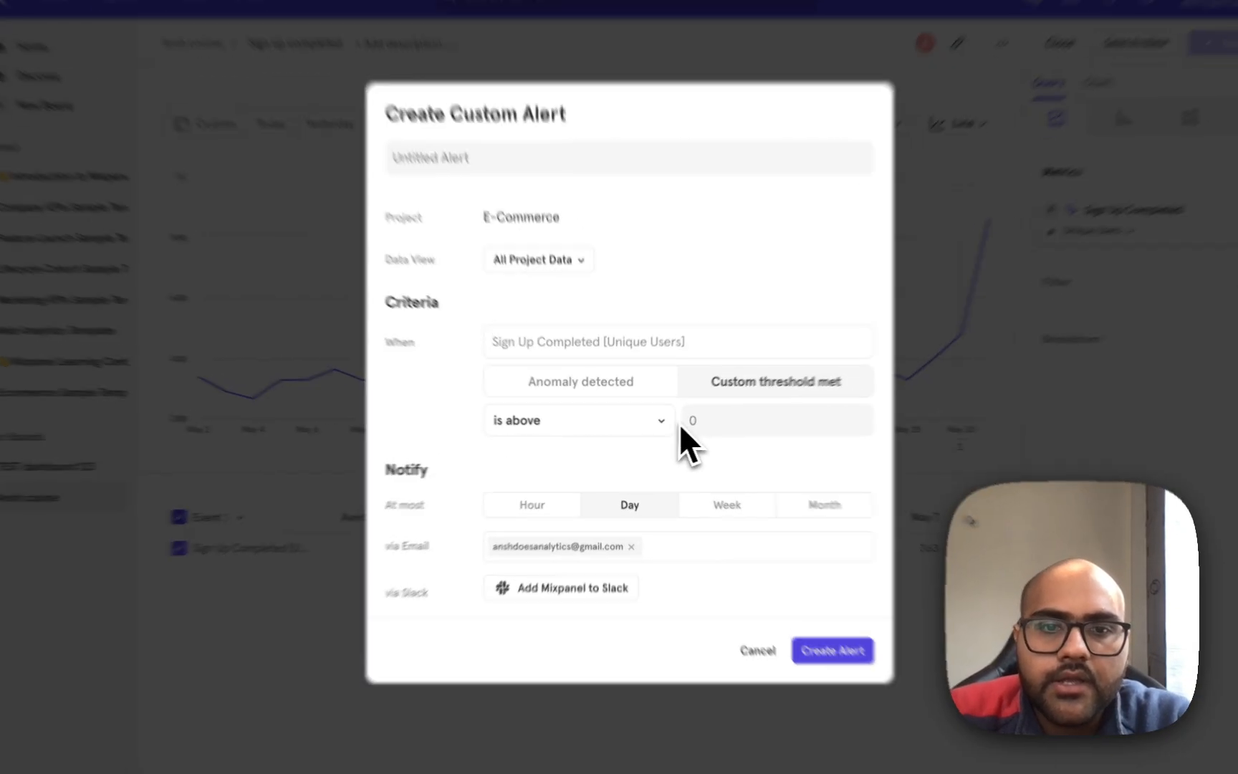
Set the custom threshold criteria to trigger when Sign Up Completed is above 1000
{"action": "left_click", "coordinate": [609, 422]}
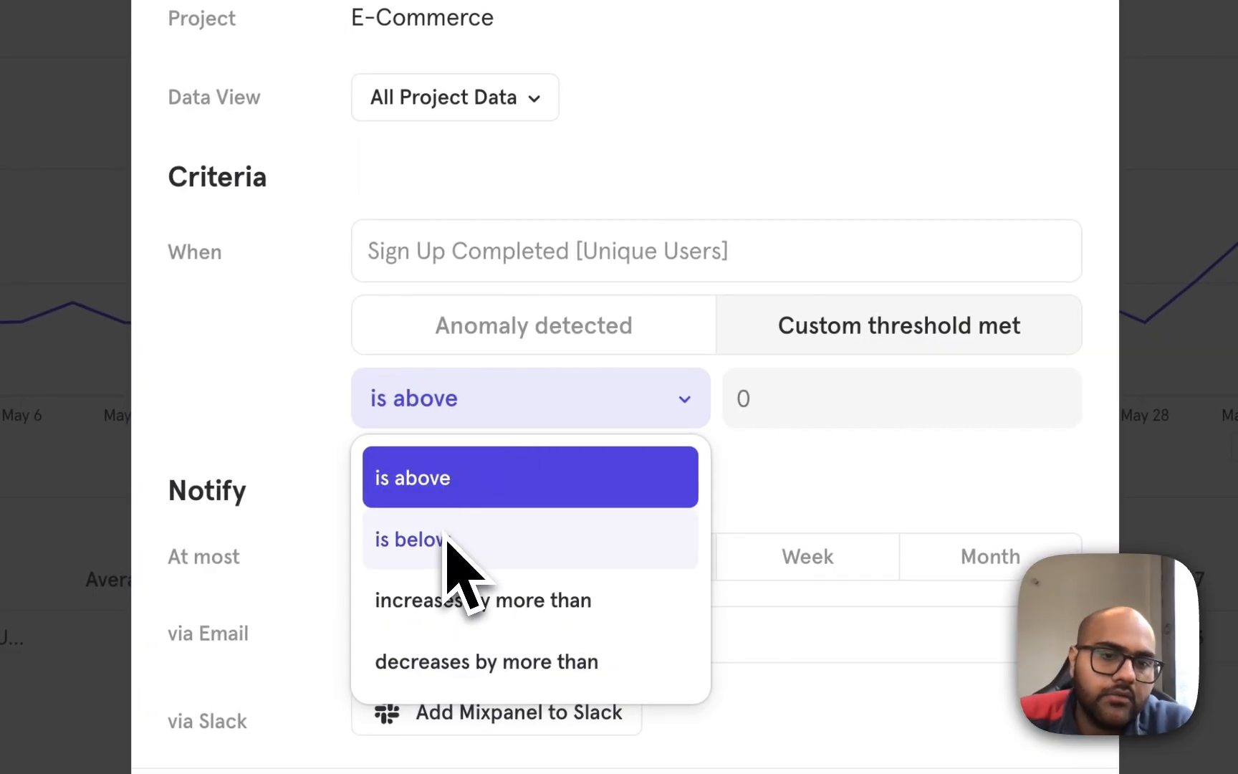
{"action": "left_click", "coordinate": [749, 414]}
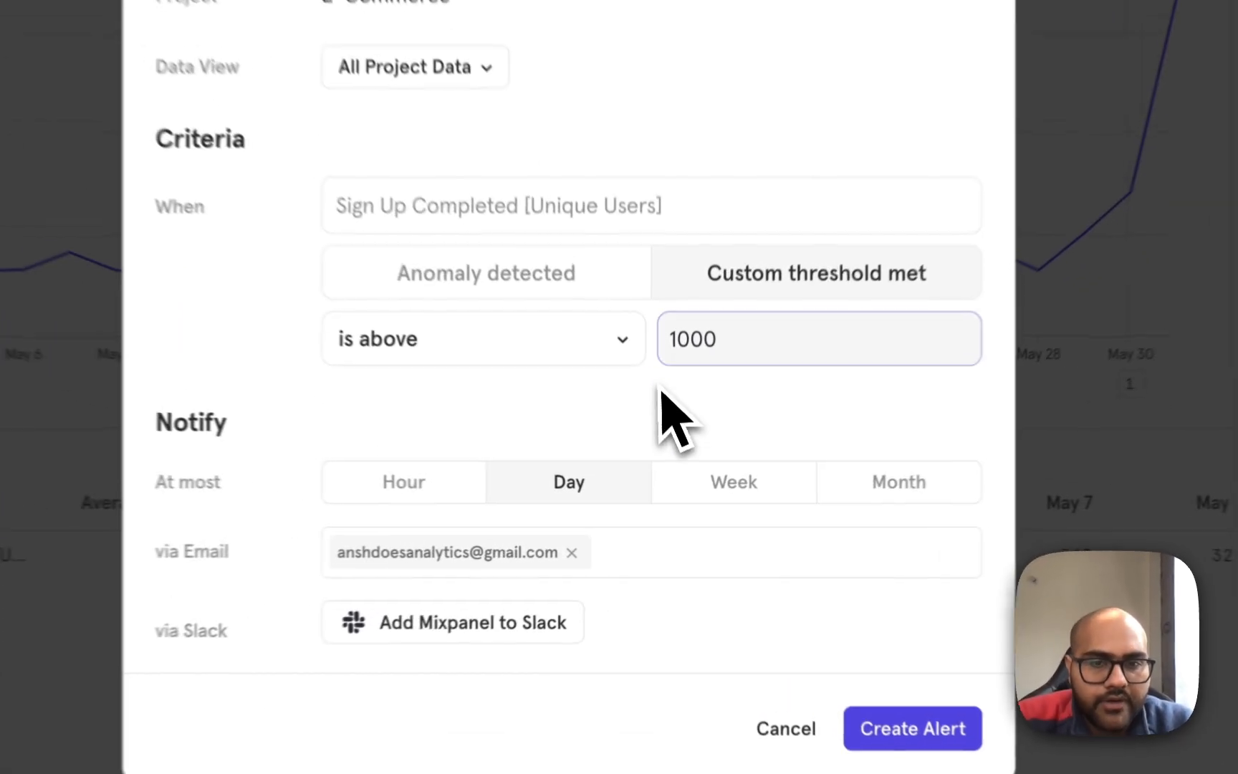
Change the custom threshold condition to is below with a value of 10
{"action": "left_click", "coordinate": [612, 430]}
{"action": "left_click", "coordinate": [553, 495]}
{"action": "left_click", "coordinate": [752, 333]}
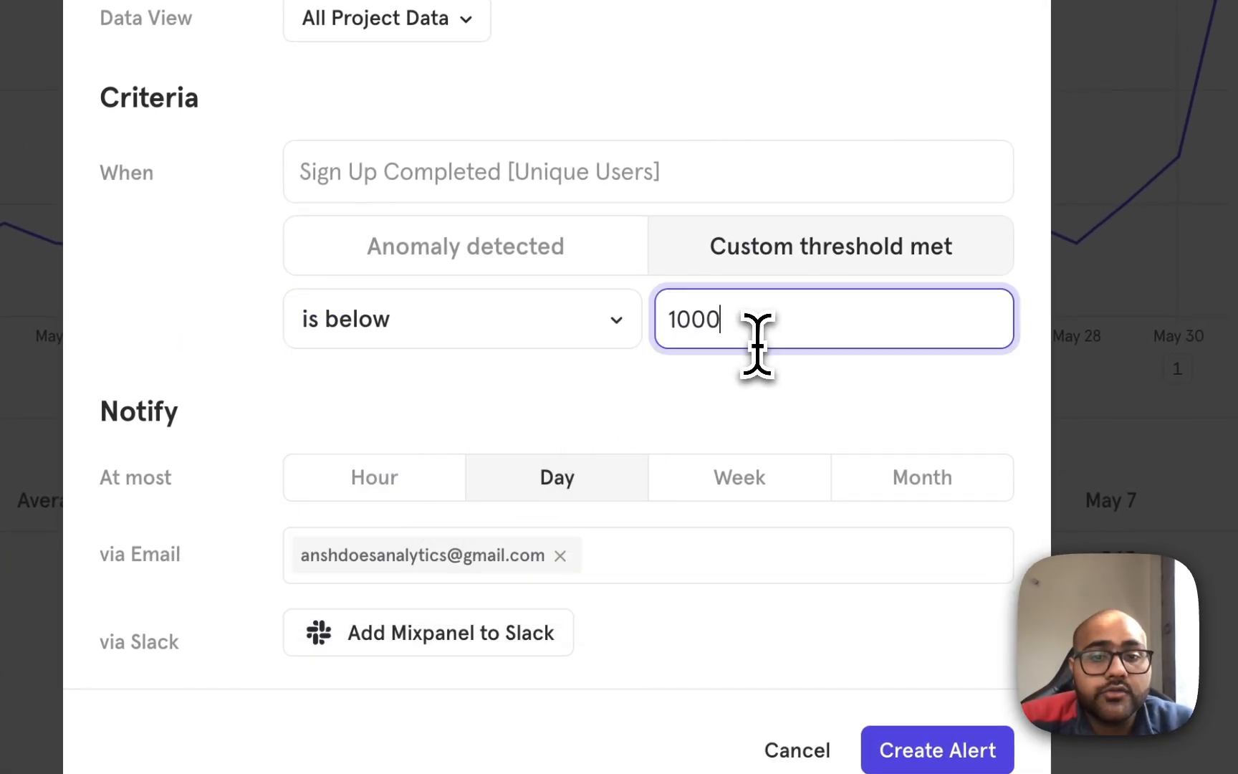
{"action": "double_click", "coordinate": [749, 333]}
{"action": "type", "text": "10"}
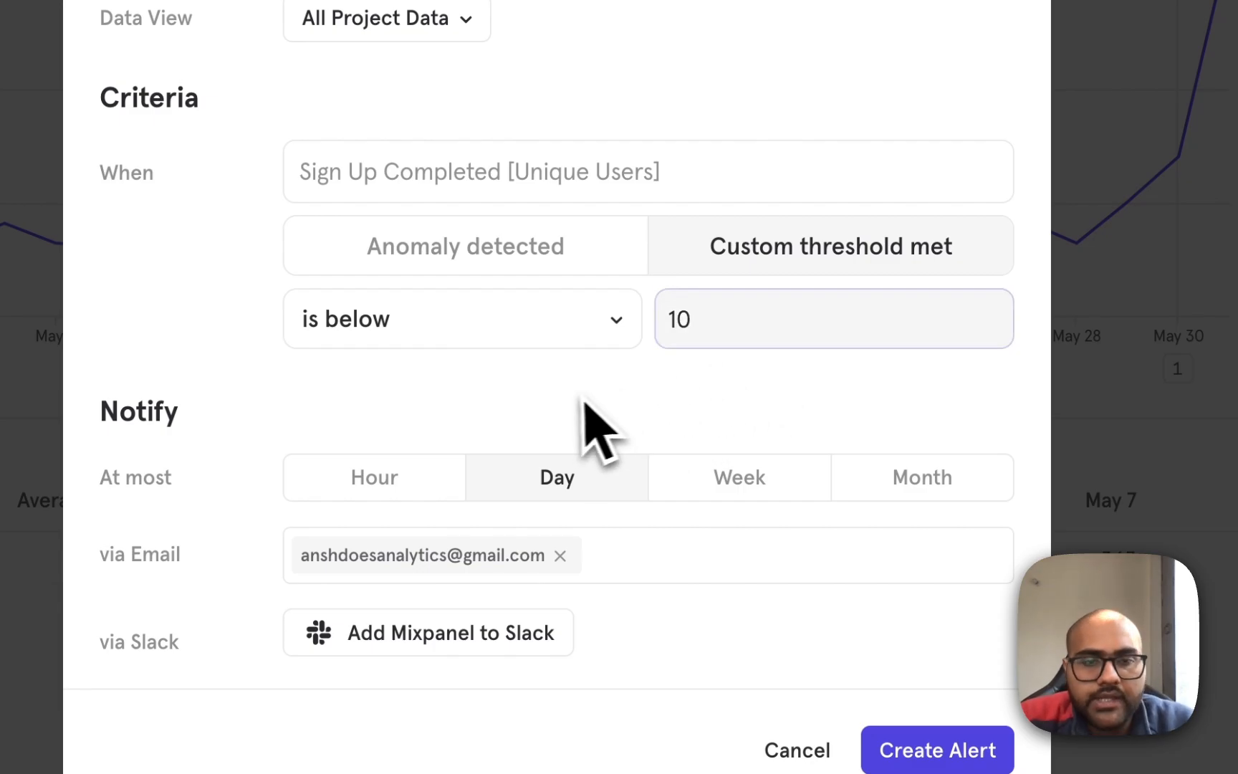
Change the threshold condition to increases by more than 10, measured as a percentage against the previous day
{"action": "key", "text": "ctrl+Left"}
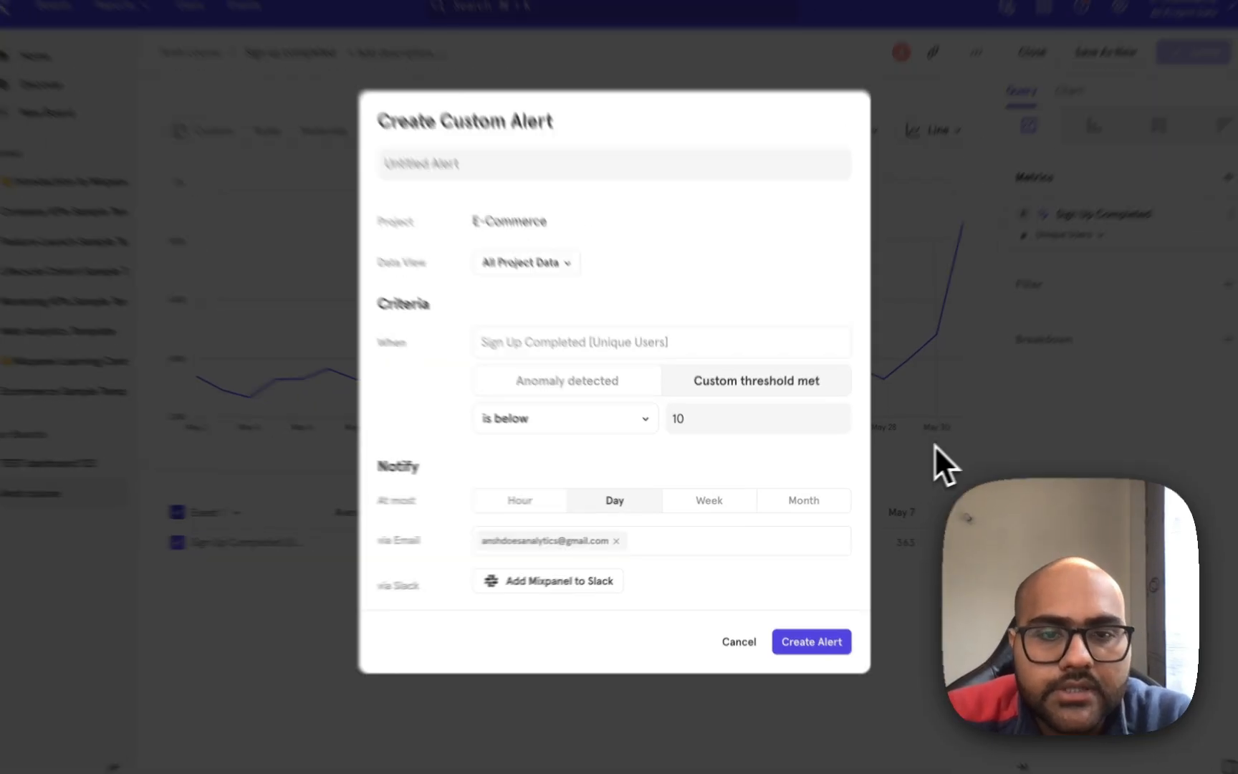
{"action": "left_click", "coordinate": [645, 419]}
{"action": "left_click", "coordinate": [433, 522]}
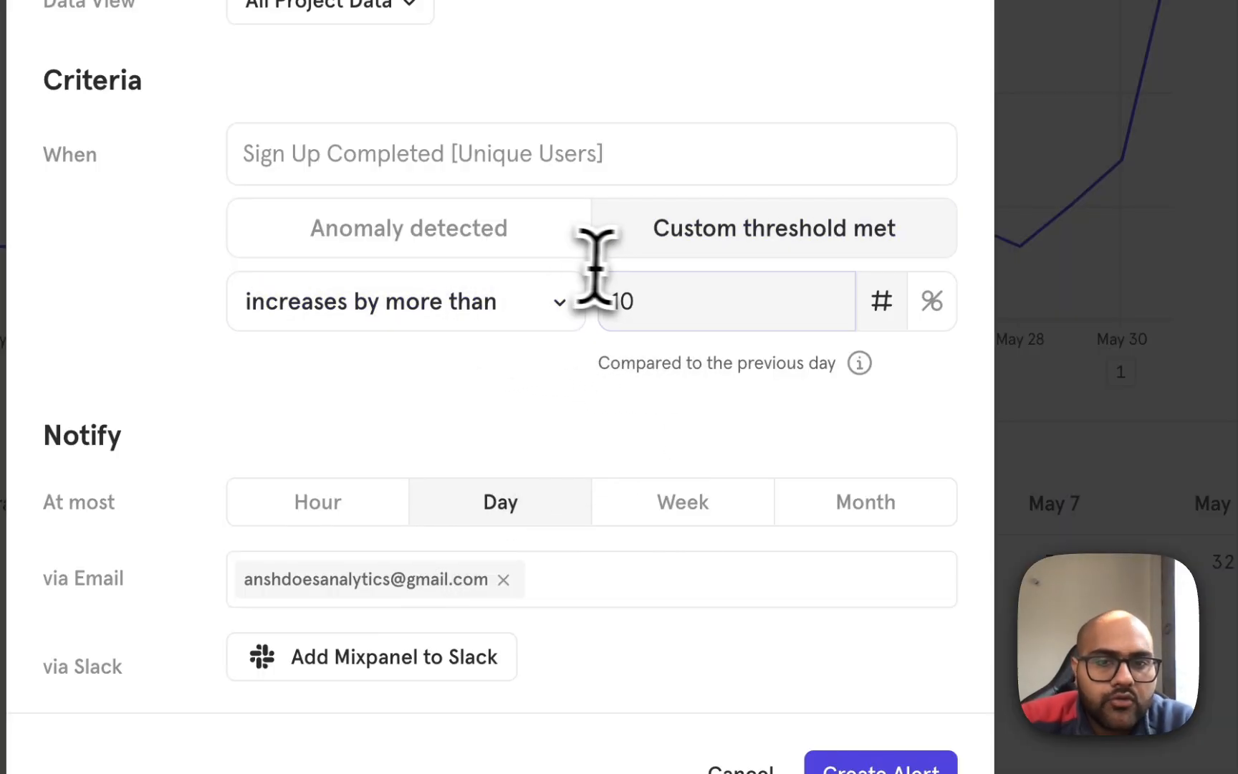
{"action": "left_click", "coordinate": [691, 296]}
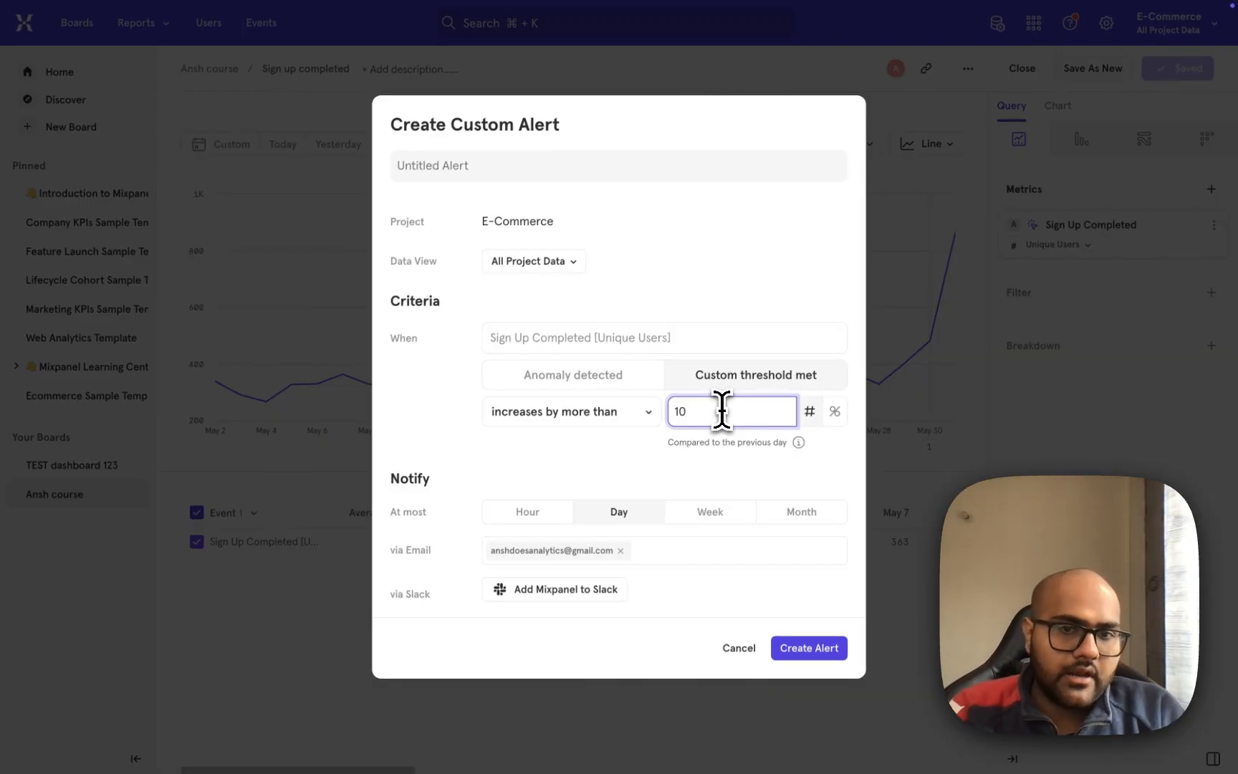
{"action": "left_click", "coordinate": [835, 412]}
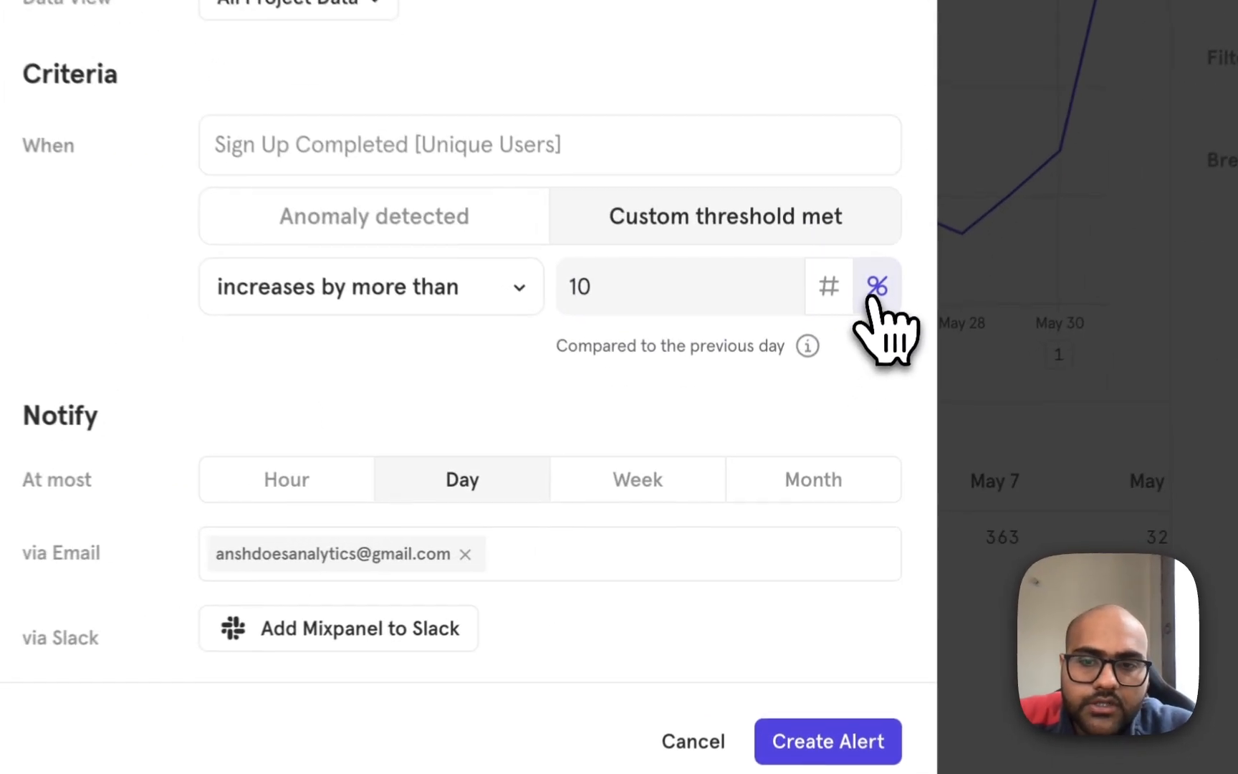
{"action": "left_click", "coordinate": [676, 278]}
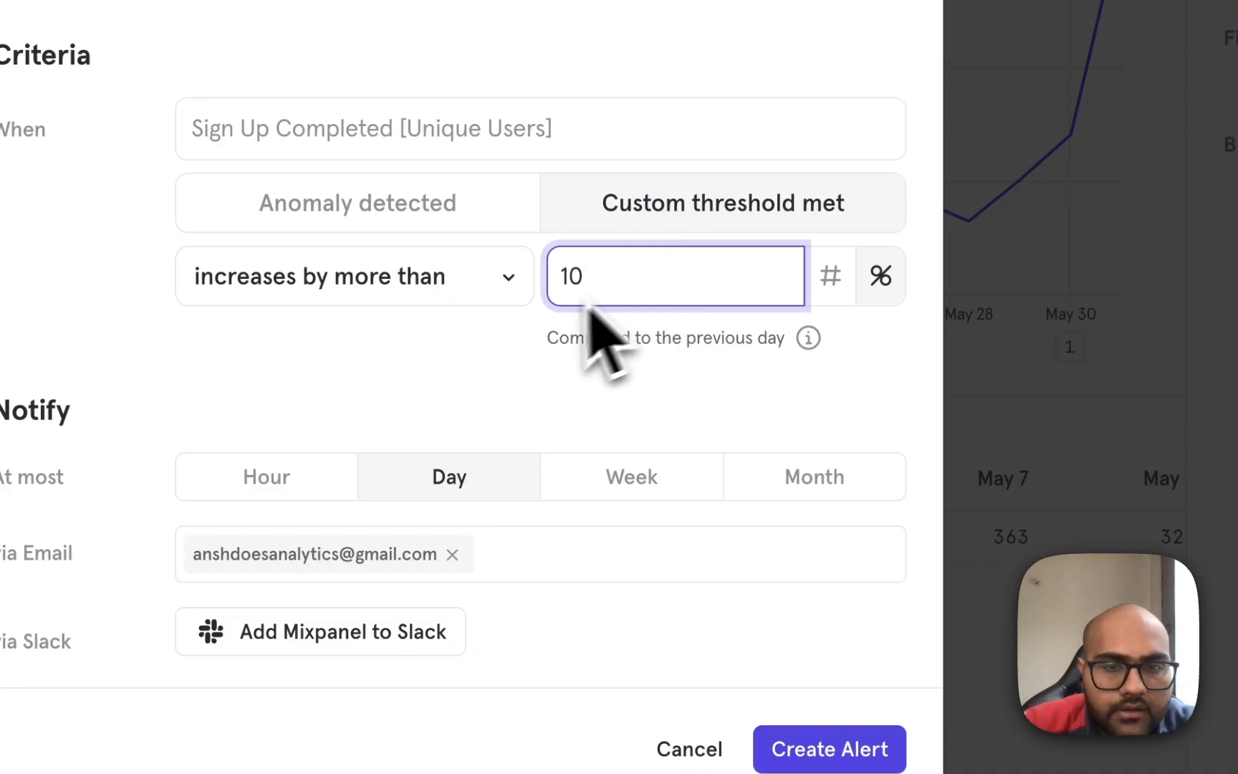
Switch the threshold condition to decreases by more than 10 percent
{"action": "left_click", "coordinate": [423, 285]}
{"action": "left_click", "coordinate": [391, 538]}
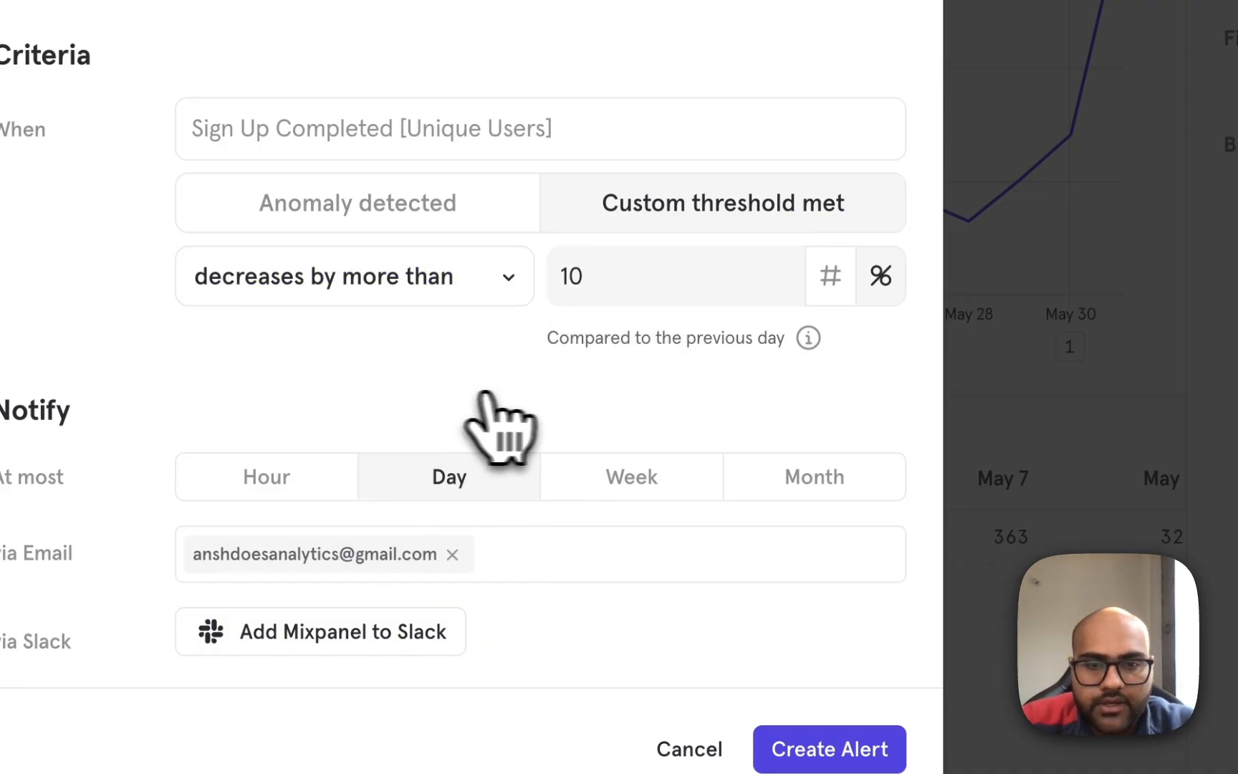